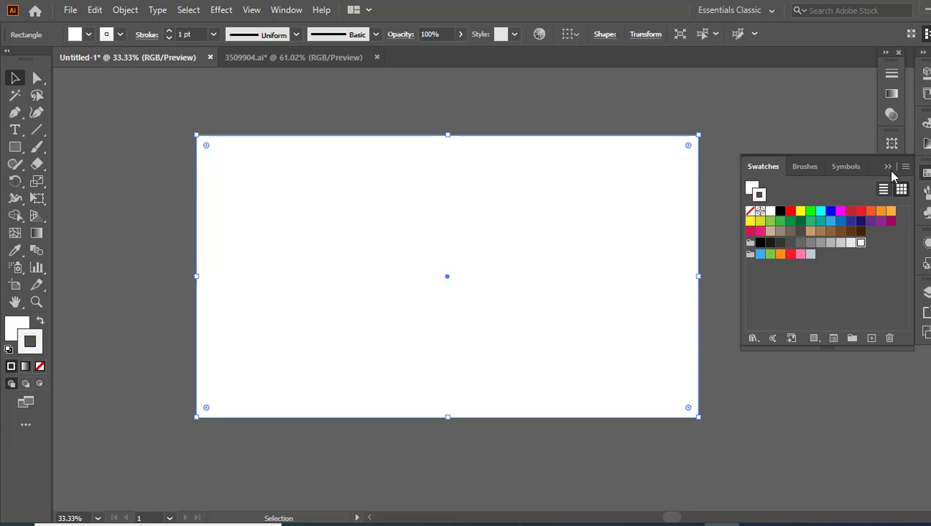
- Give the artboard-sized rectangle the lightest gray swatch as its fill and remove its stroke
left_click(850, 243)
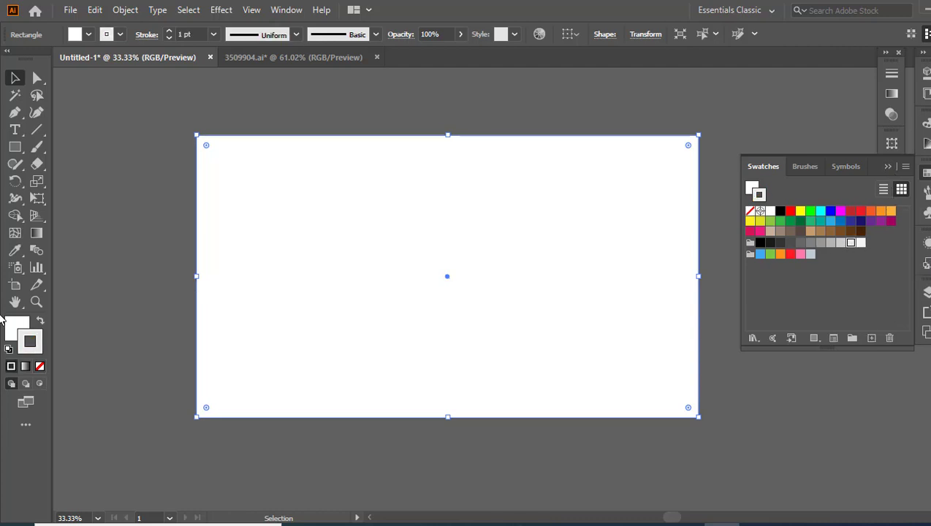
left_click(39, 322)
left_click(39, 366)
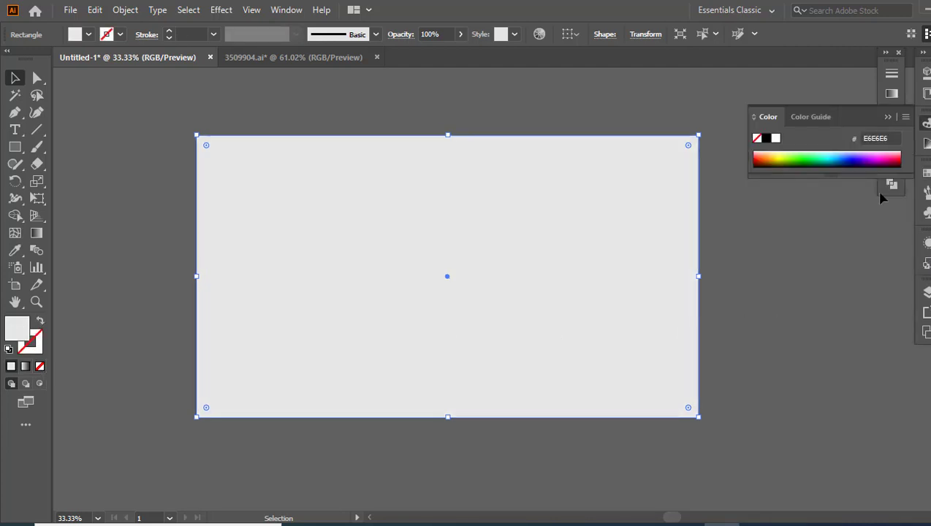
left_click(861, 245)
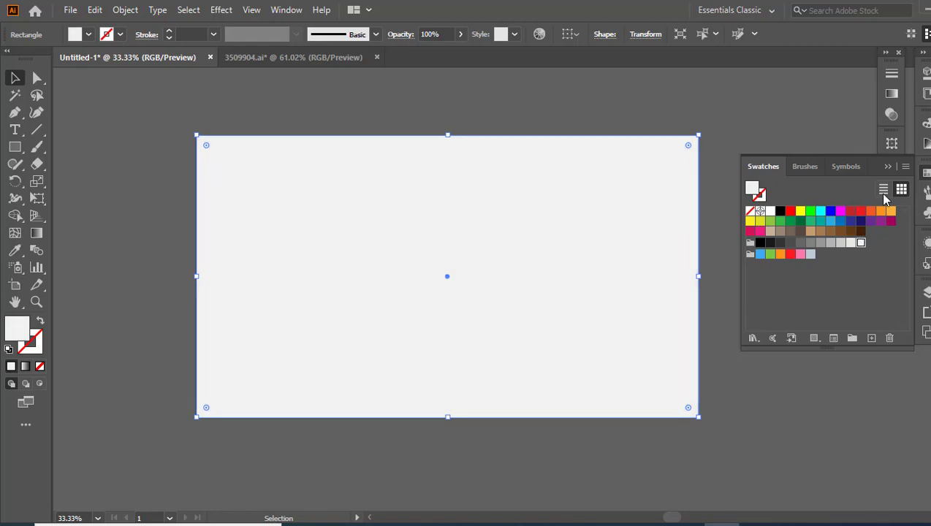
left_click(886, 167)
- Lock the selected gray background rectangle
left_click(125, 10)
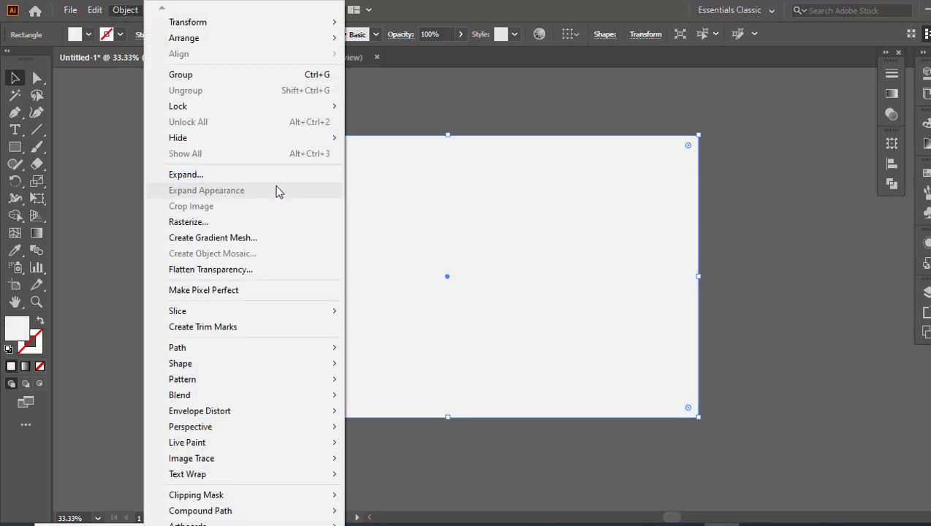
mouse_move(320, 106)
left_click(369, 105)
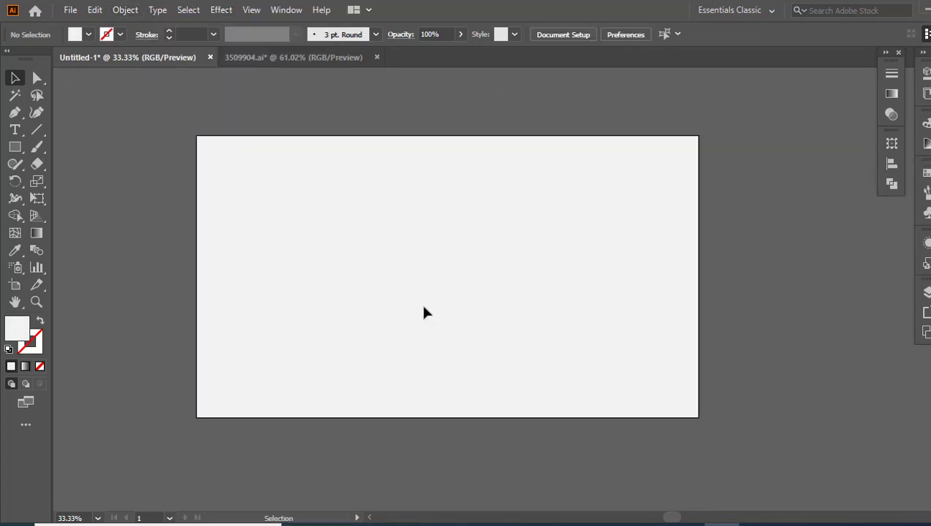
- Draw a small square on the upper left part of the artboard and fill it with black 000000
left_click(15, 146)
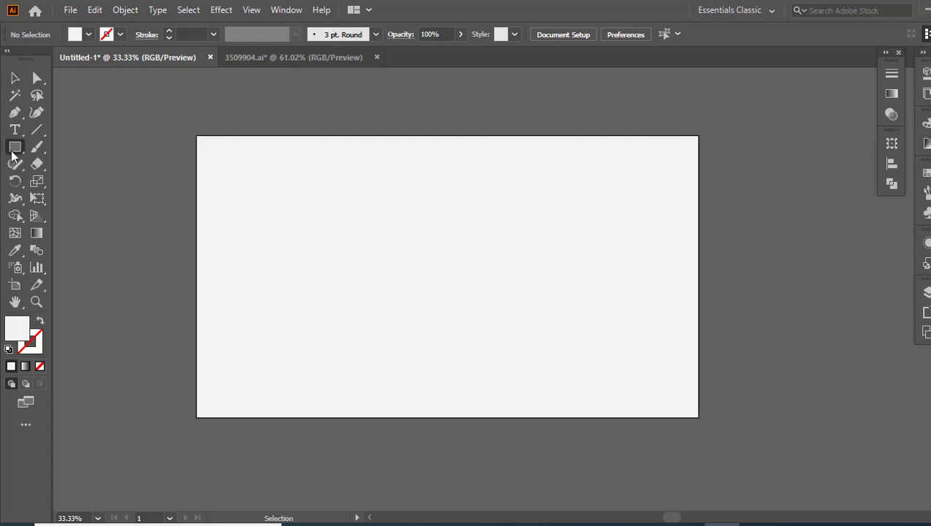
left_click_drag(332, 199, 400, 267)
left_click(15, 77)
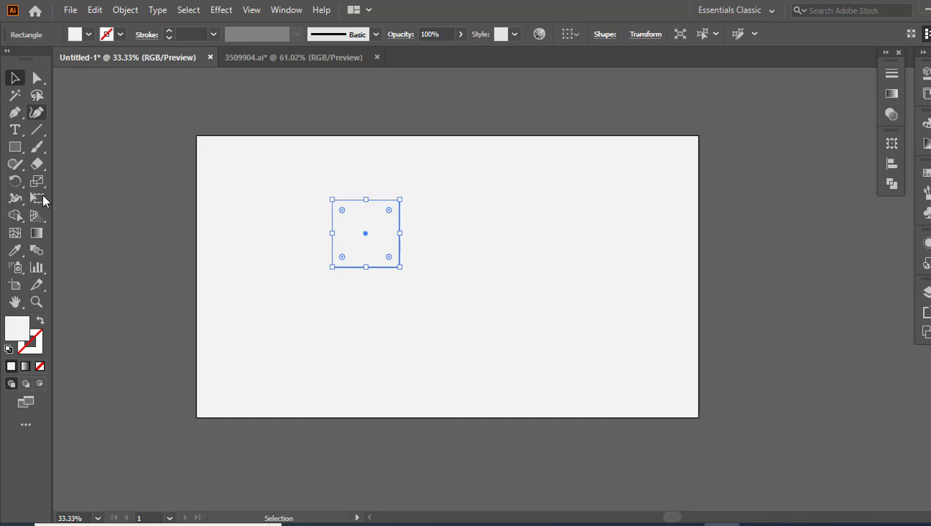
double_click(19, 335)
left_click_drag(530, 231, 712, 397)
left_click(858, 204)
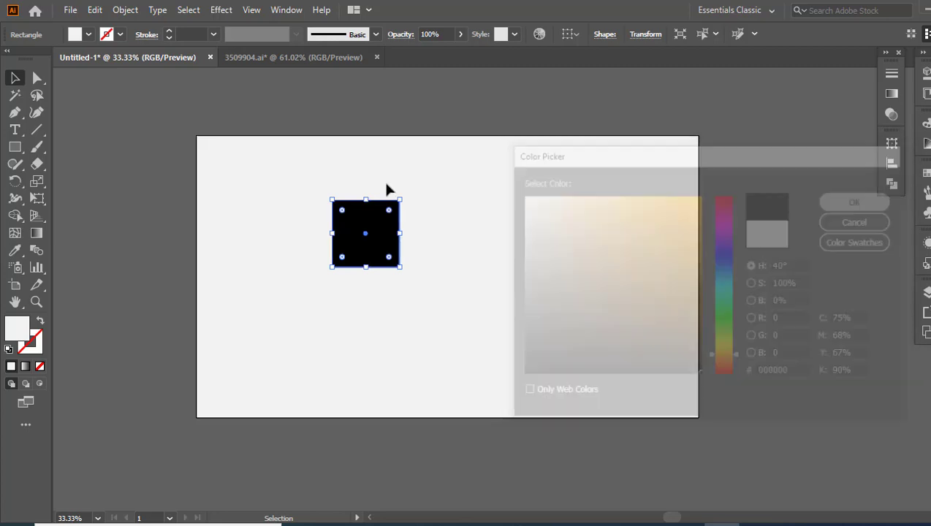
- Turn the square into an outline with no fill and a 6 pt black stroke
left_click(39, 320)
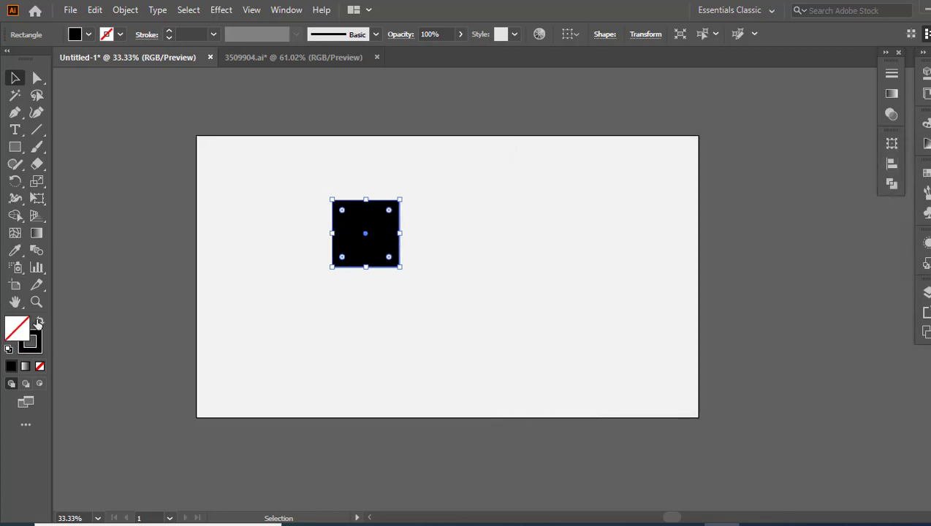
left_click(169, 32)
left_click(169, 33)
left_click(169, 32)
left_click(169, 33)
left_click(284, 217)
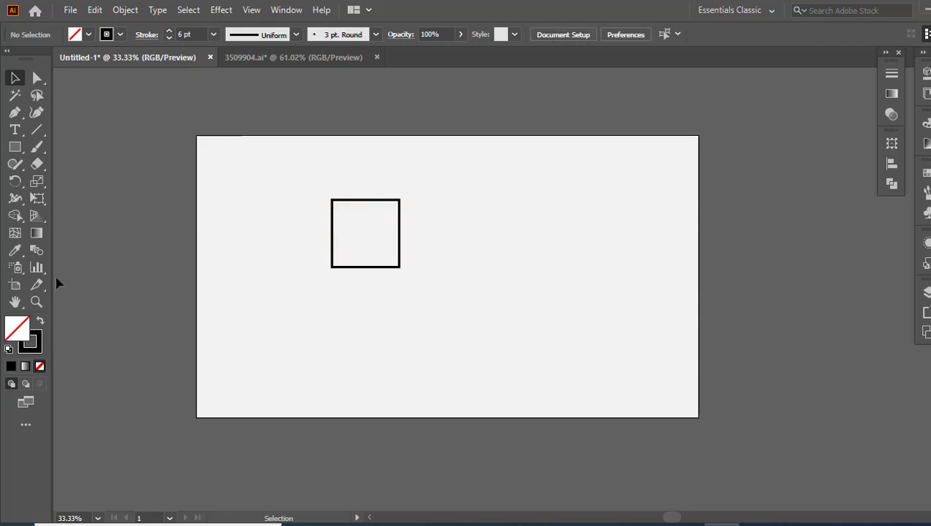
- Paint a single black dot inside the square near its upper-left corner with the Paintbrush
left_click(36, 301)
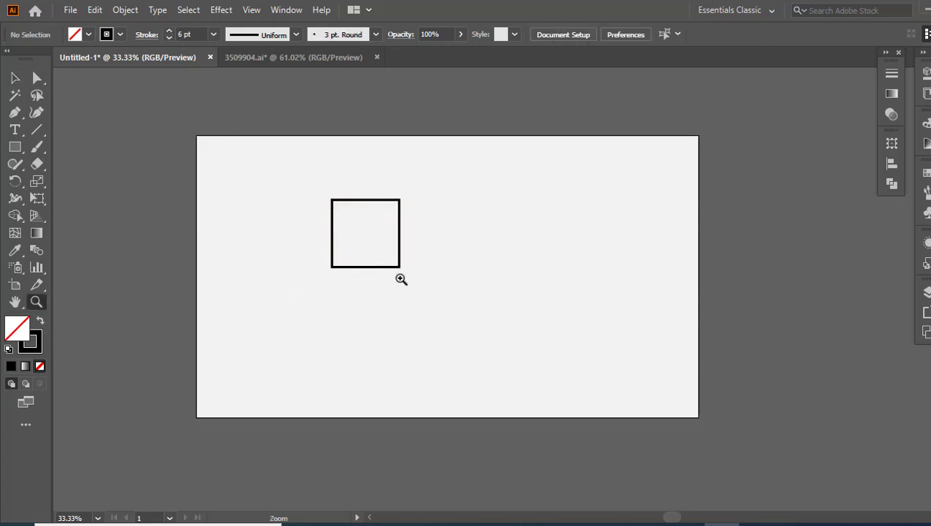
left_click(546, 273)
left_click(565, 270)
left_click(546, 266)
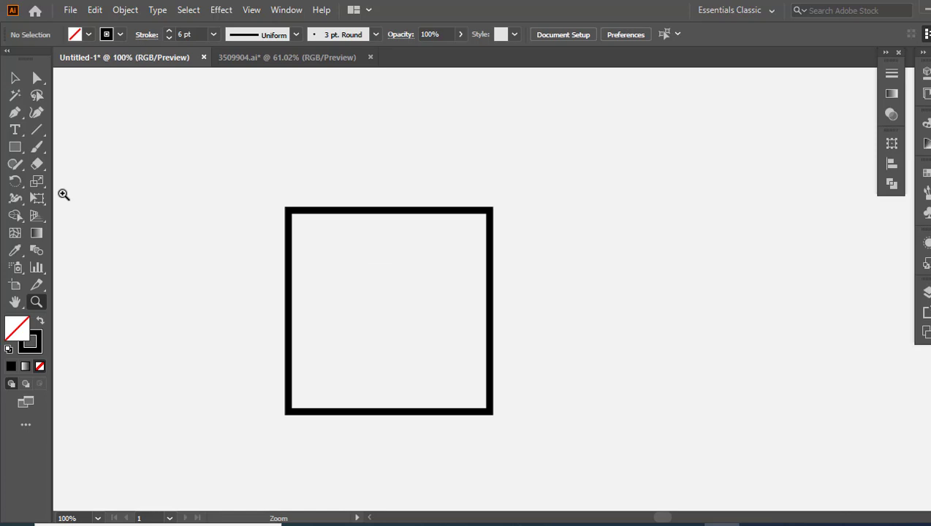
left_click(37, 146)
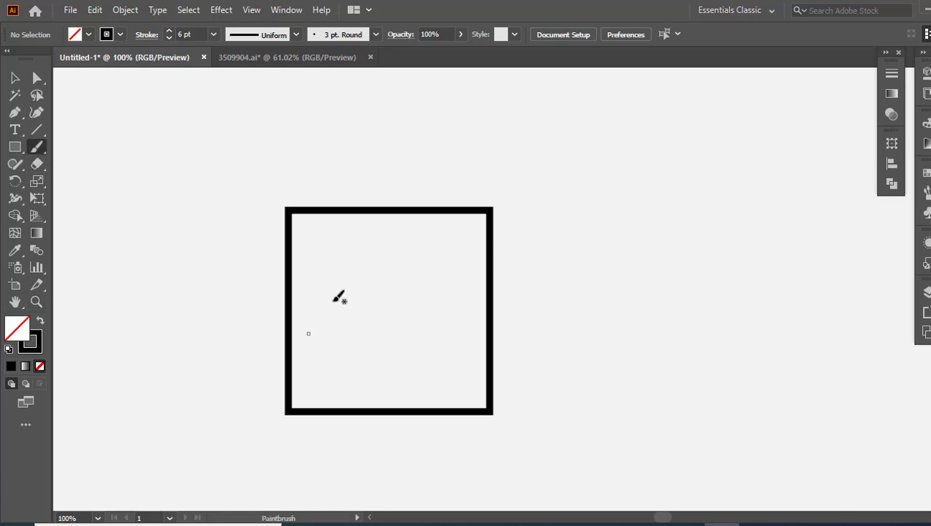
left_click(302, 248)
- Set the painted dot's stroke to 3 pt and expand its appearance
left_click(37, 302)
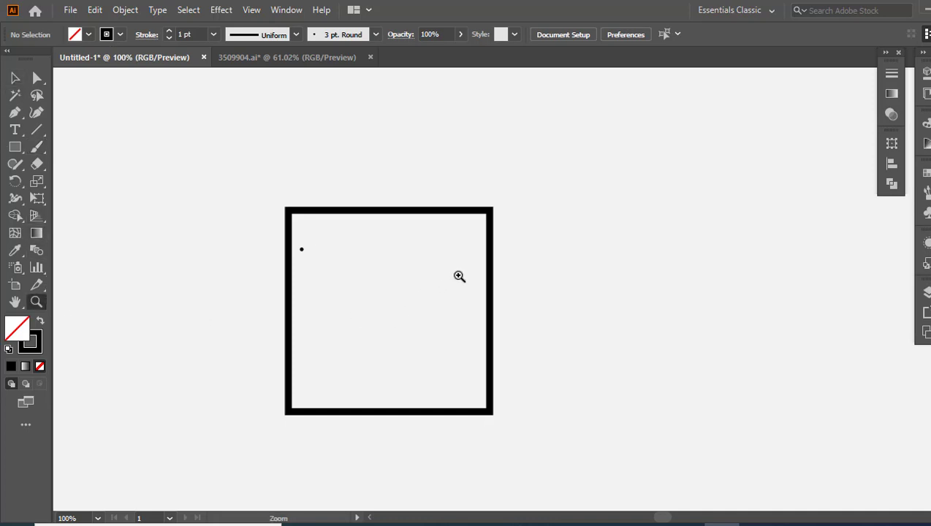
left_click(459, 276)
left_click(15, 78)
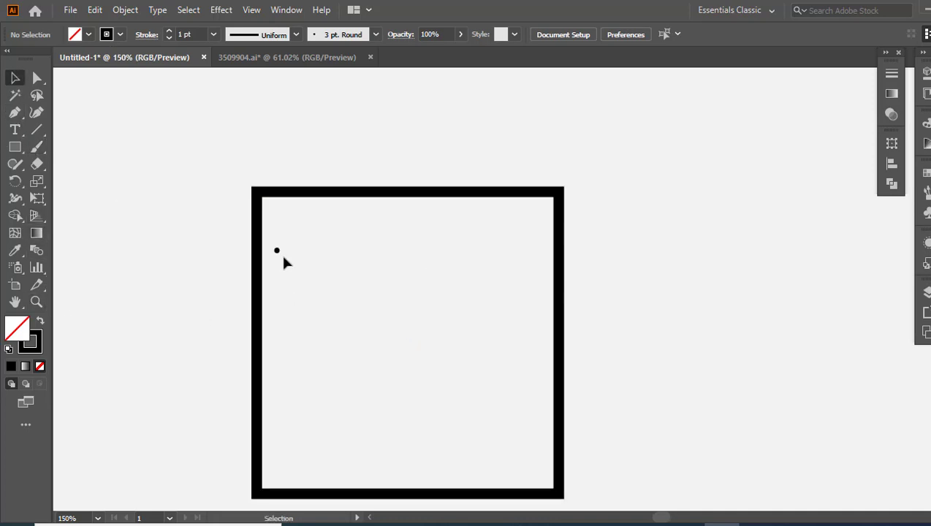
left_click(276, 251)
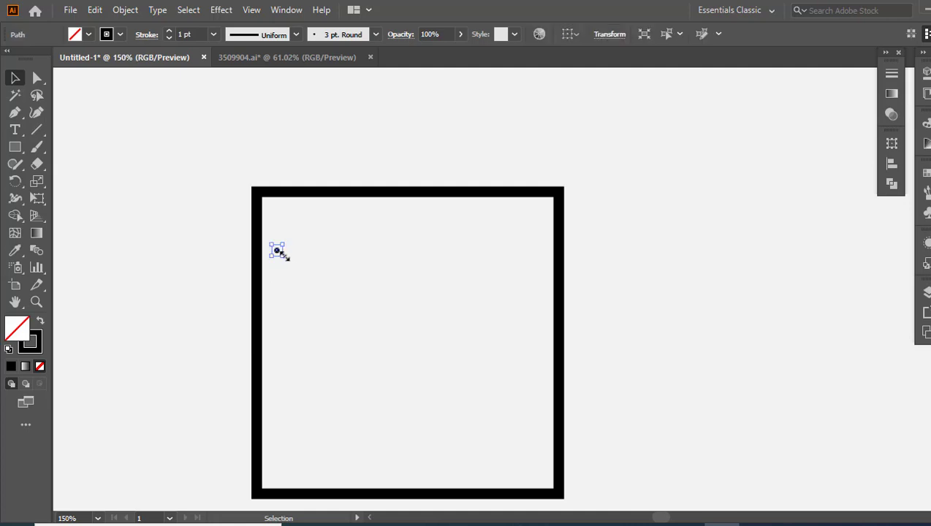
left_click(170, 33)
left_click(170, 32)
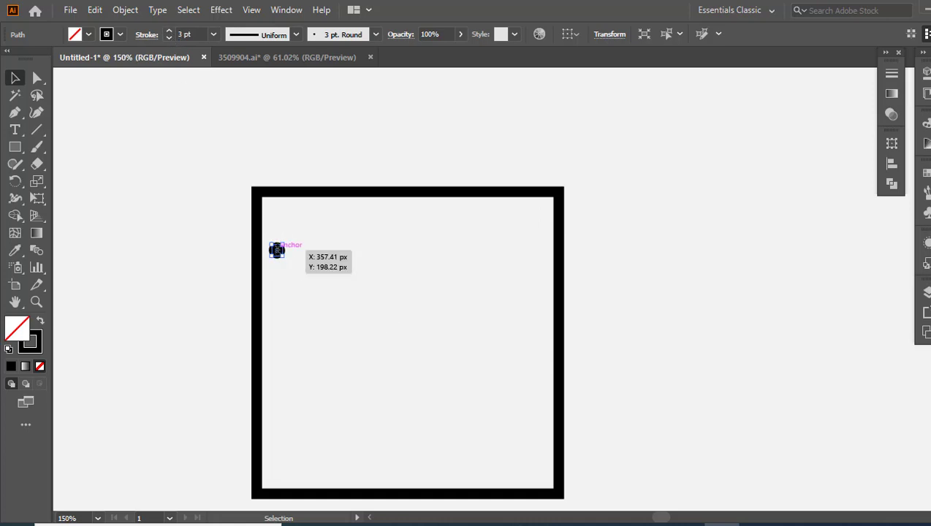
left_click(125, 12)
left_click(246, 190)
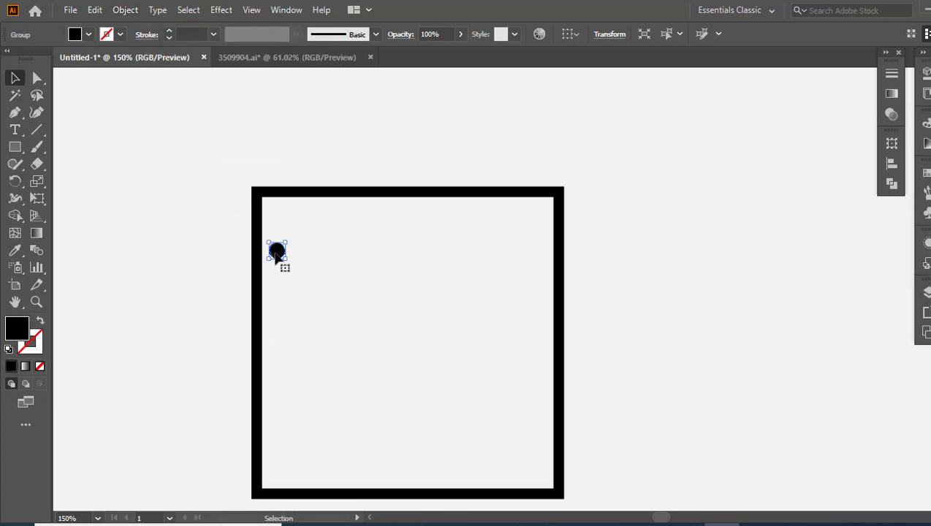
- Copy the dot sideways at even spacing to make a row of eight dots across the square
left_click_drag(277, 254, 313, 257)
key("ctrl+d")
key("ctrl+d")
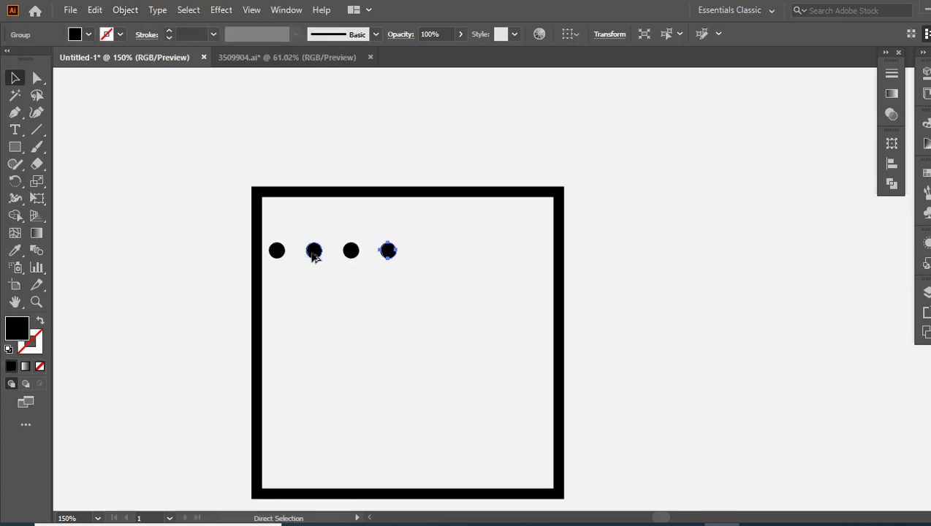
key("ctrl+d")
key("ctrl+d")
key("ctrl+d")
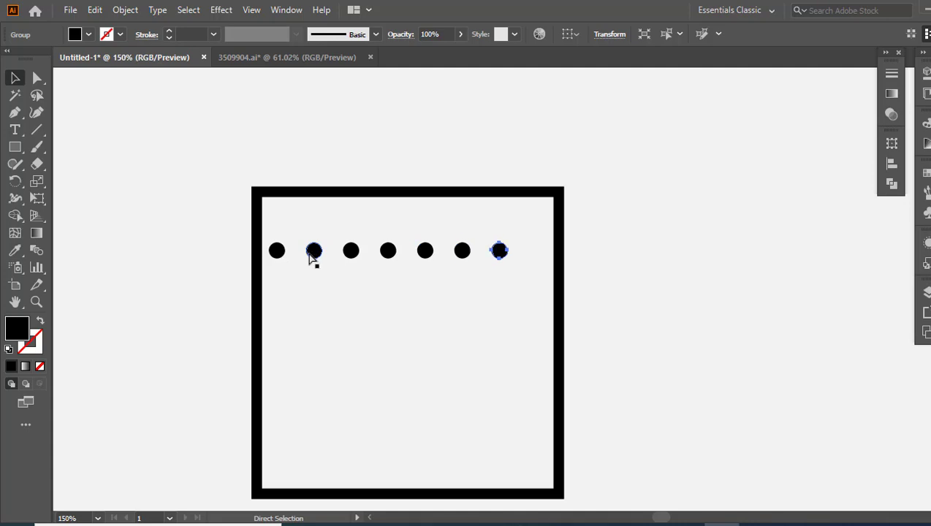
key("ctrl+d")
- Copy the whole row of dots downward at even spacing to make a grid of eight rows
left_click_drag(278, 216, 536, 304)
left_click_drag(533, 252, 532, 287)
key("ctrl+d")
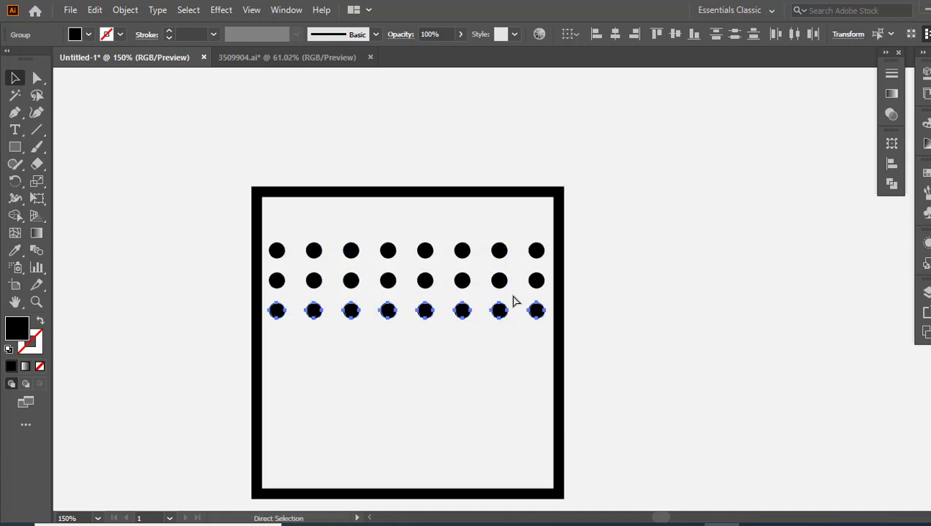
key("ctrl+d")
key("ctrl+d")
key("ctrl+d")
key("ctrl+d")
key("ctrl+d")
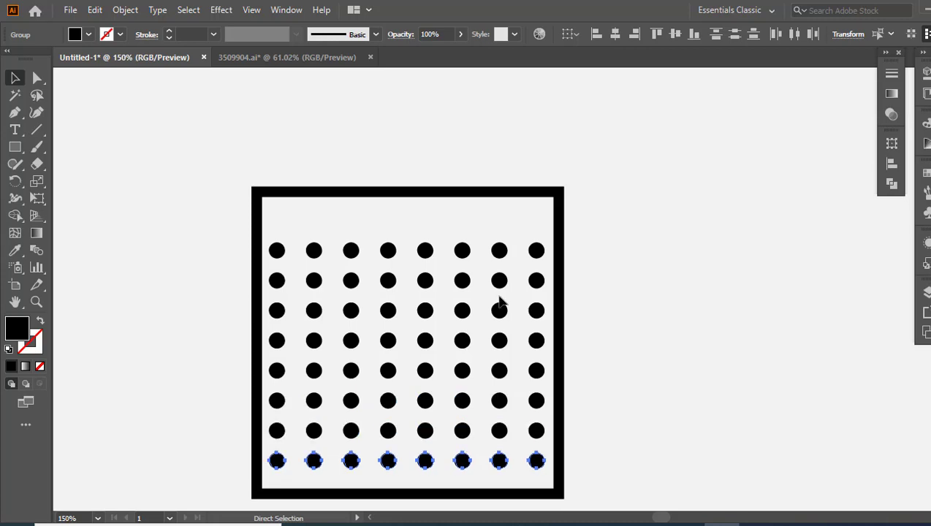
- Move the black square frame off the dot grid to the empty area on its right
left_click_drag(303, 274, 536, 470)
left_click(647, 409)
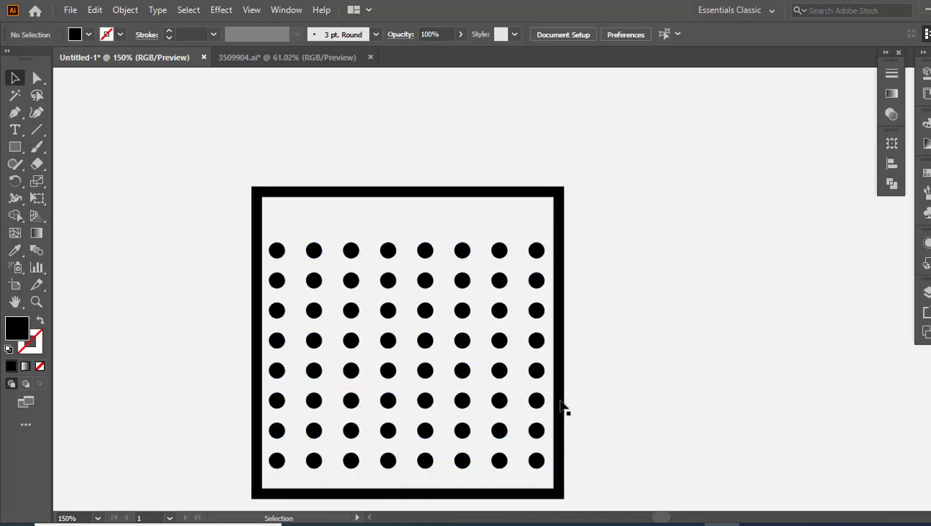
left_click_drag(561, 410, 874, 400)
left_click_drag(561, 362, 561, 361)
- Select the whole dot grid and change its fill to orange FFAA00
left_click_drag(235, 212, 556, 486)
double_click(22, 336)
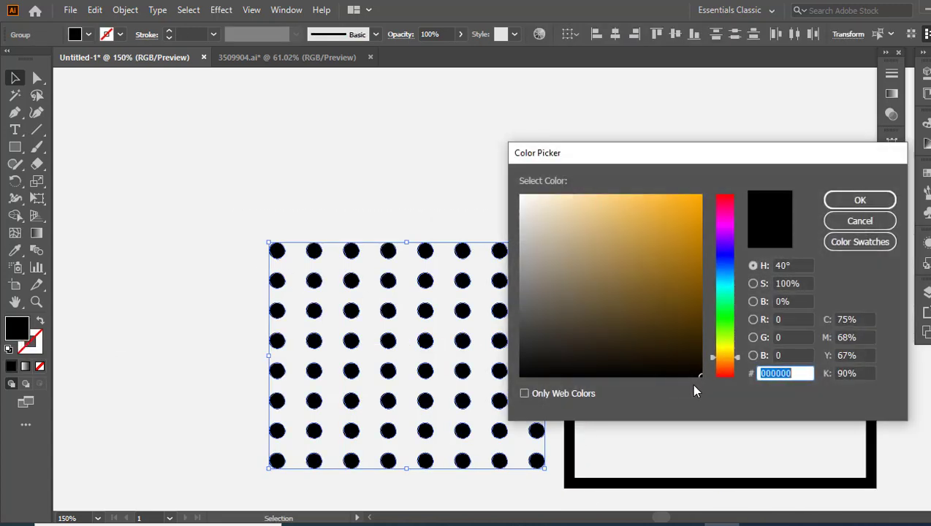
mouse_move(699, 374)
left_mouse_down()
mouse_move(697, 197)
mouse_move(708, 180)
left_mouse_up()
left_click(847, 196)
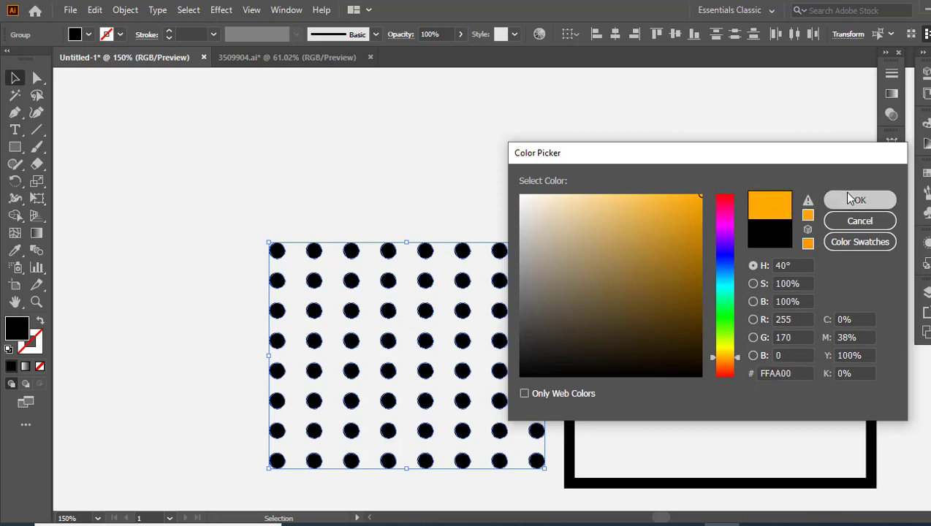
- Move the square frame back over the orange dots so they fill its lower half and extend below it
key("z")
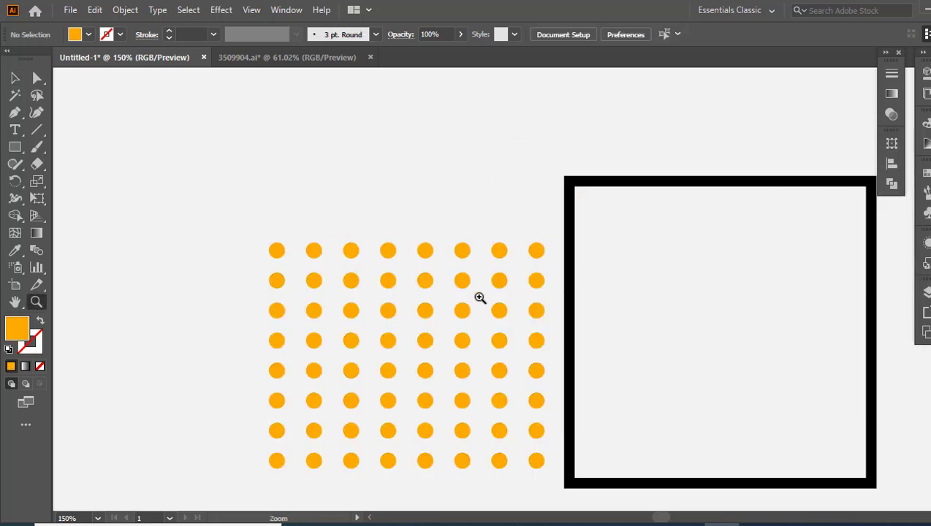
left_click(496, 378, "alt")
left_click(487, 306, "alt")
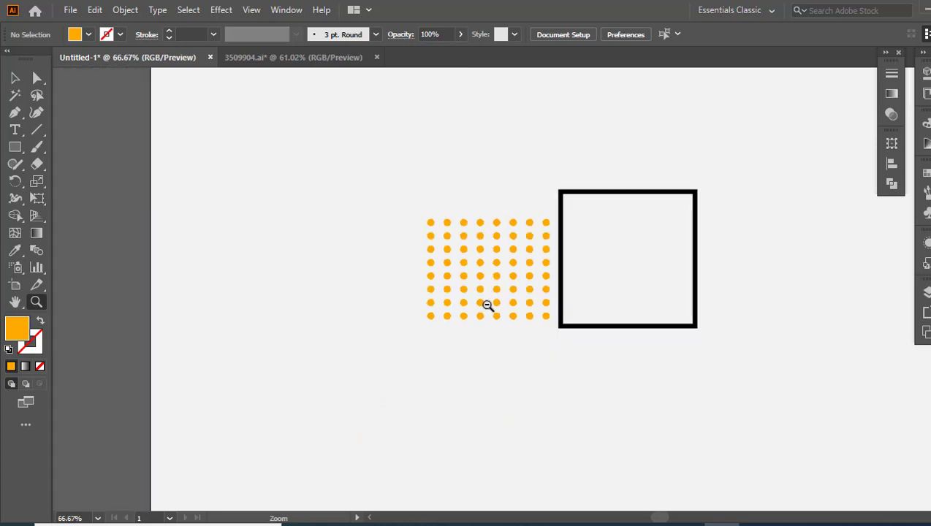
key("v")
left_click_drag(586, 329, 447, 285)
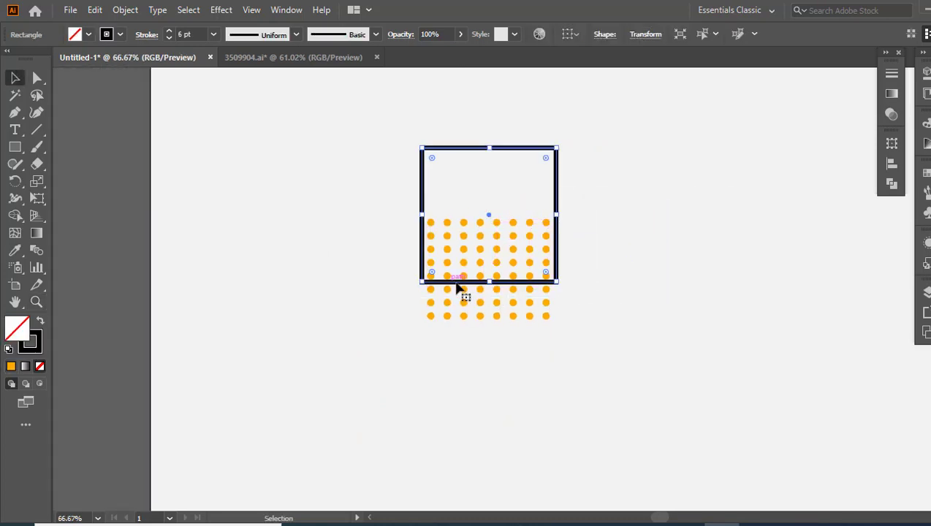
left_click(613, 387)
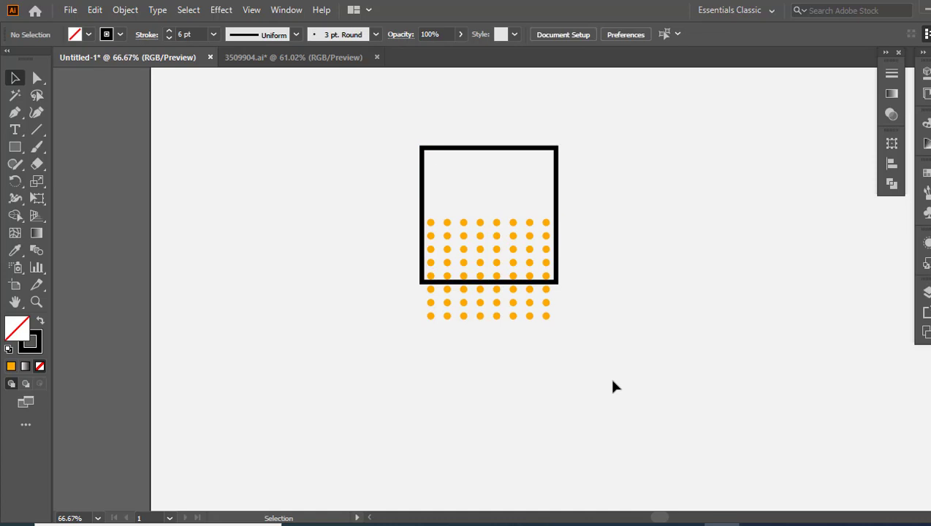
- Paint a small black dot with the Paintbrush on the empty area to the upper left of the frame
left_click(37, 301)
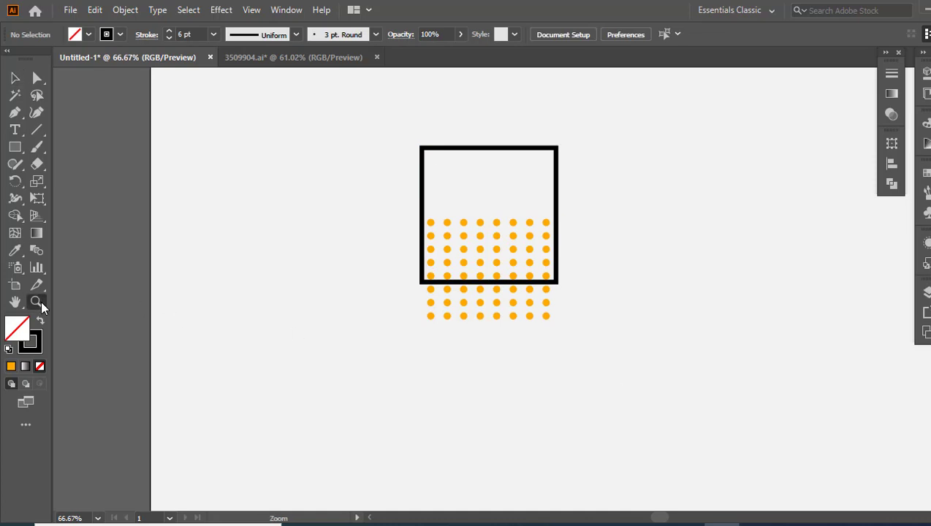
left_click(297, 158)
left_click(594, 333)
left_click(37, 147)
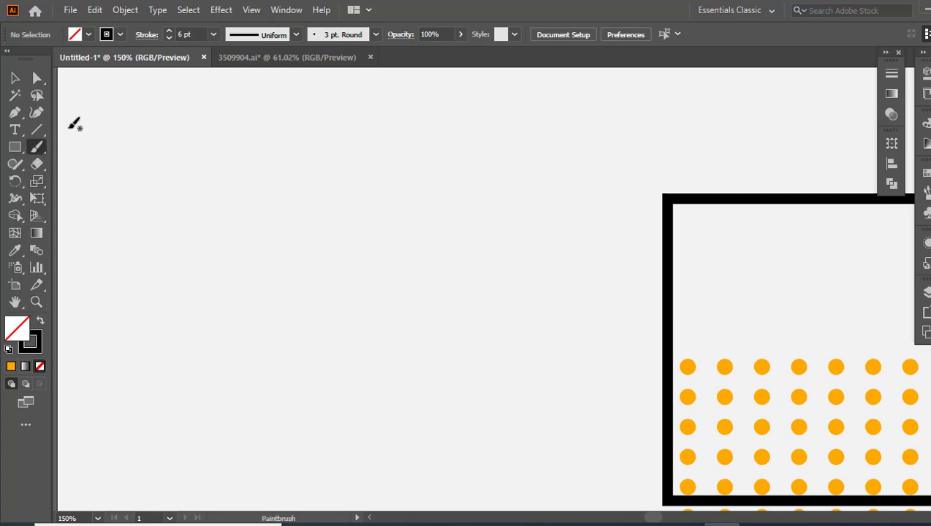
left_click(169, 37)
left_click(308, 163)
key("ctrl+z")
- Select the new black dot and expand its appearance
key("v")
left_click_drag(247, 117, 401, 256)
left_click(125, 9)
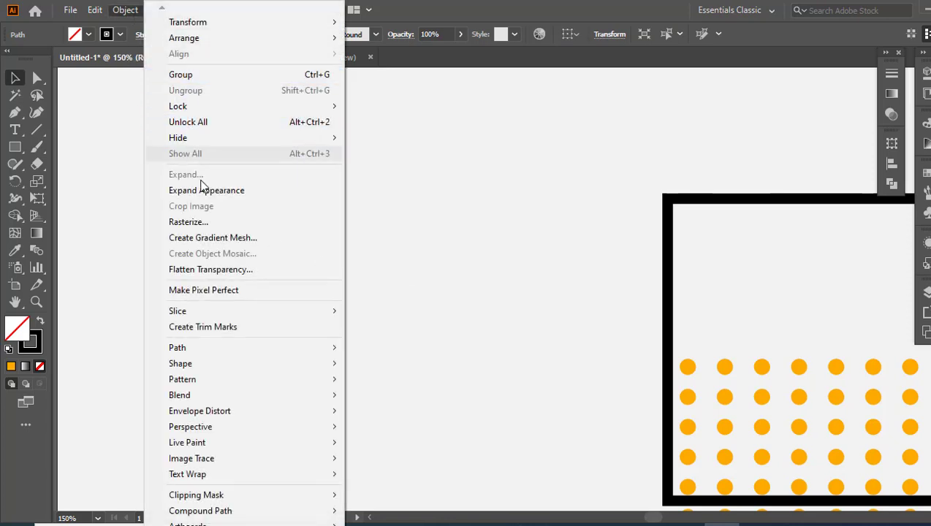
left_click(264, 191)
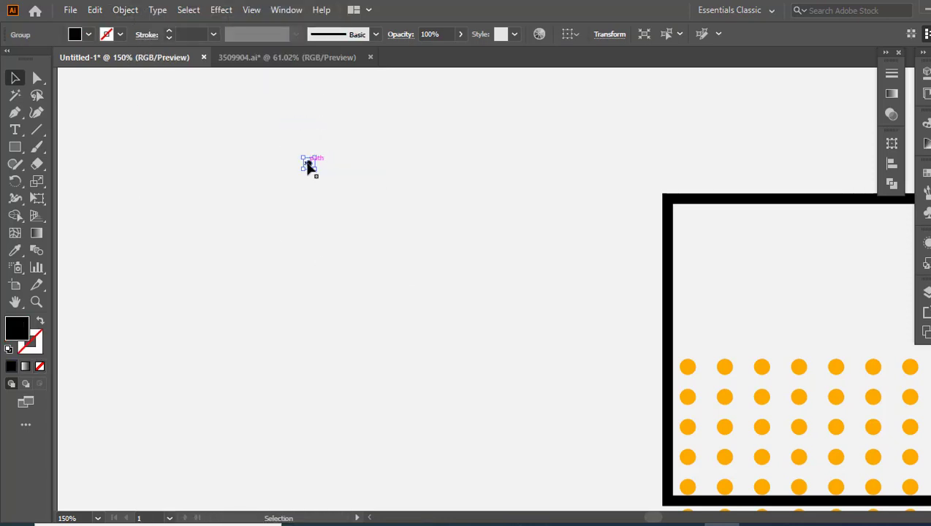
- Copy the black dot straight down at even spacing to make a column of five dots
left_click(35, 304)
left_click(318, 185)
key("v")
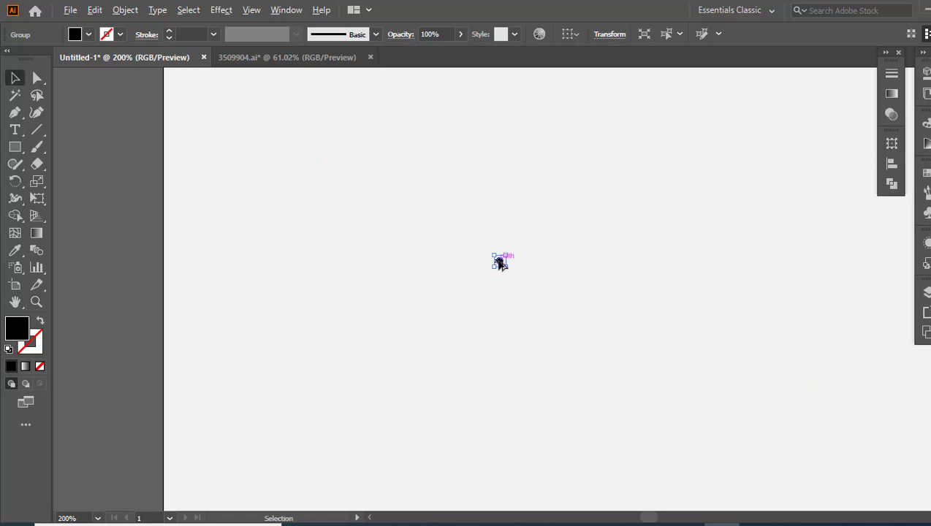
left_click_drag(499, 265, 498, 284)
key("ctrl+d")
key("ctrl+d")
key("ctrl+d")
- Enlarge the top dot of the column slightly and select all five dots
left_click_drag(426, 192, 499, 264)
left_click(501, 261)
left_click_drag(457, 226, 549, 367)
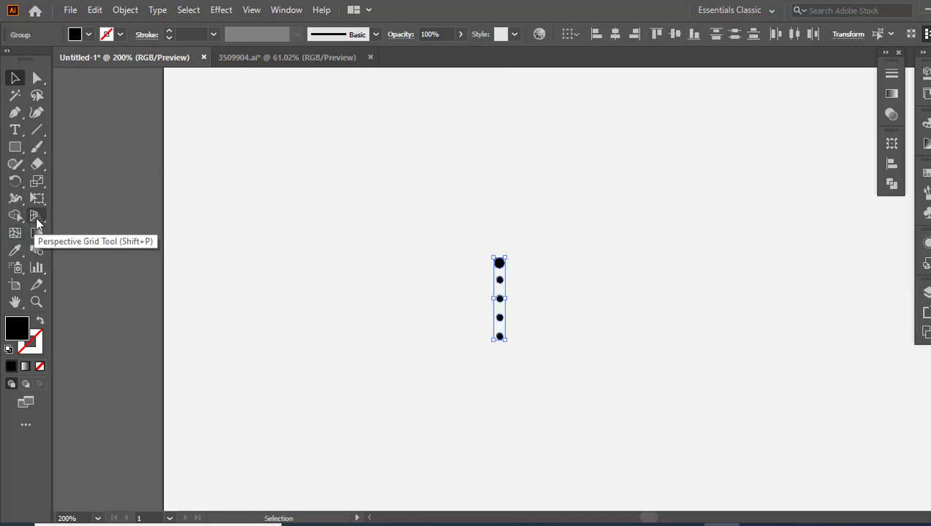
- Make a copy of the dot column rotated 13° around a point just below its lowest dot
left_click(16, 181)
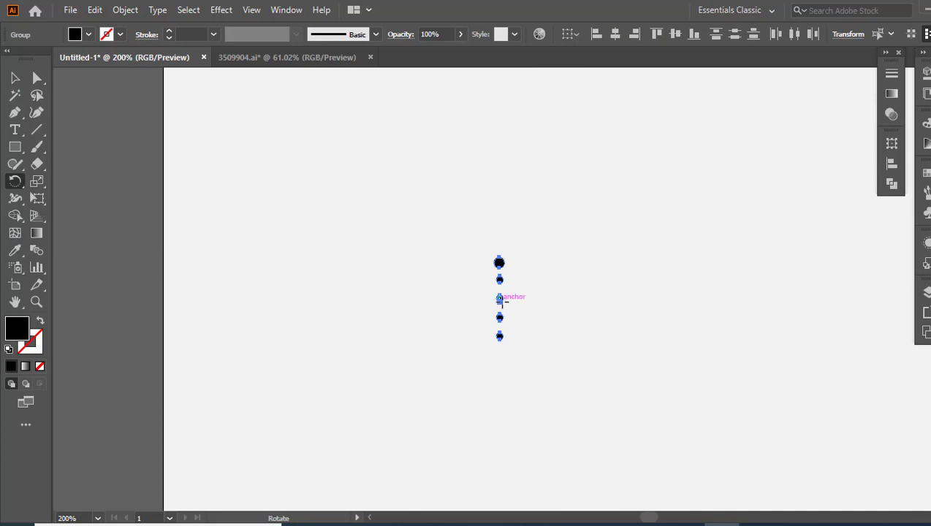
left_click_drag(499, 298, 499, 329)
left_click(499, 369, "alt")
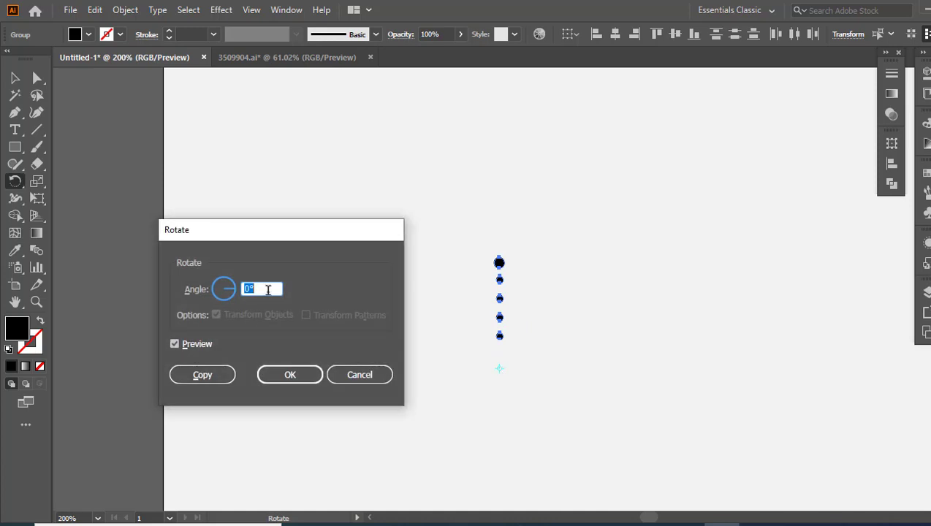
scroll(268, 290, "up", 13)
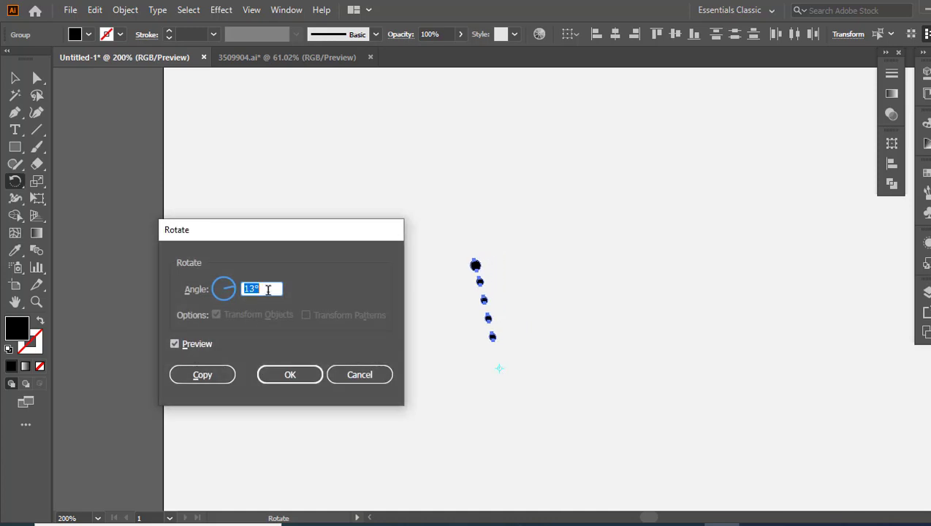
left_click(211, 373)
- Repeat the rotated copy of the dot column until the dots form a full radial circle, then deselect
key("ctrl+d")
key("ctrl+d")
key("ctrl+d")
key("ctrl+d")
key("ctrl+d")
key("ctrl+d")
key("ctrl+d")
key("ctrl+d")
key("ctrl+d")
key("ctrl+d")
key("ctrl+d")
key("ctrl+d")
key("ctrl+d")
key("ctrl+d")
key("ctrl+d")
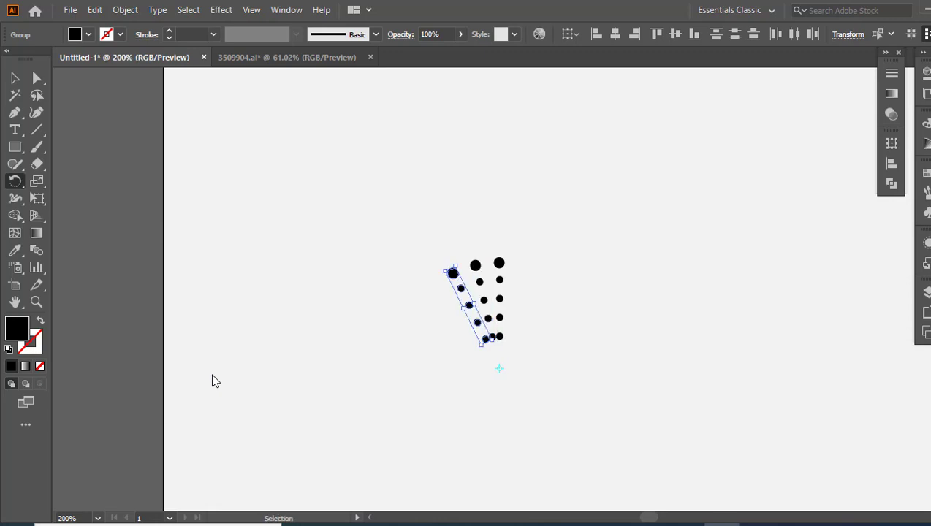
key("ctrl+d")
key("ctrl+d")
key("ctrl+d")
key("ctrl+d")
key("ctrl+d")
key("ctrl+d")
key("ctrl+d")
key("ctrl+d")
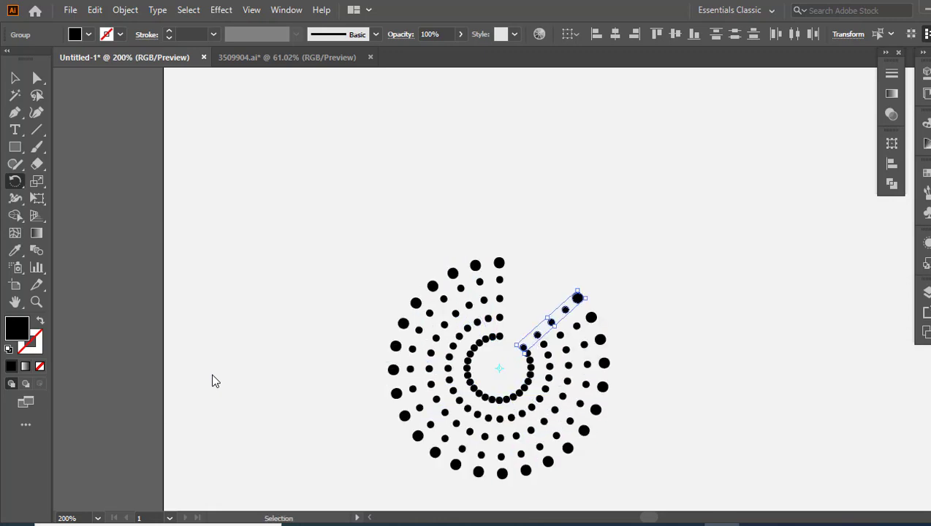
key("ctrl+d")
key("ctrl+d")
key("ctrl+d")
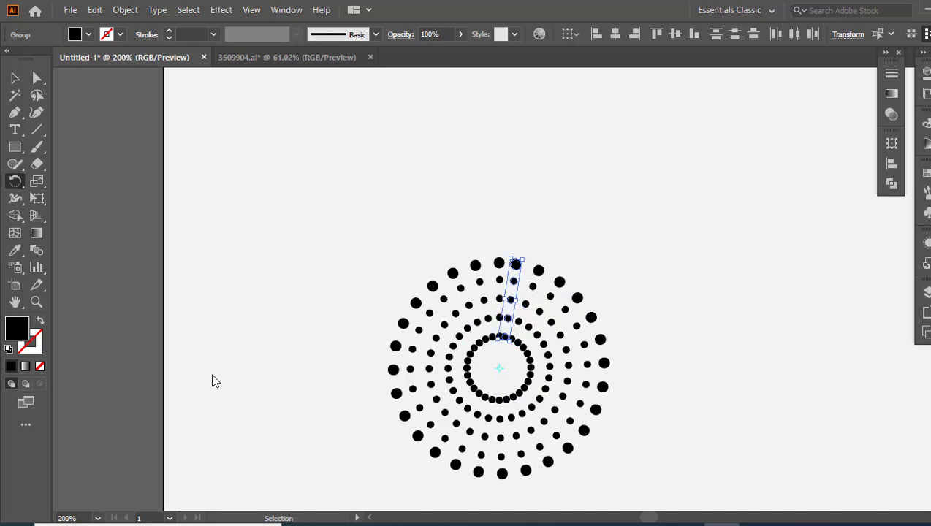
key("v")
left_click(286, 255)
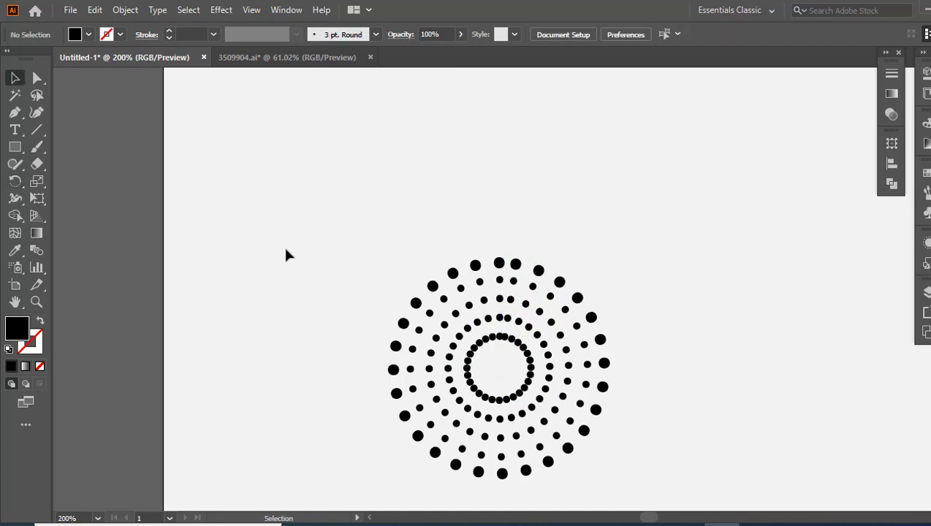
- Draw a black circle below the radial dot pattern and delete its left anchor point to leave a half circle
key("z")
left_click(627, 385, "alt")
left_click(595, 320, "alt")
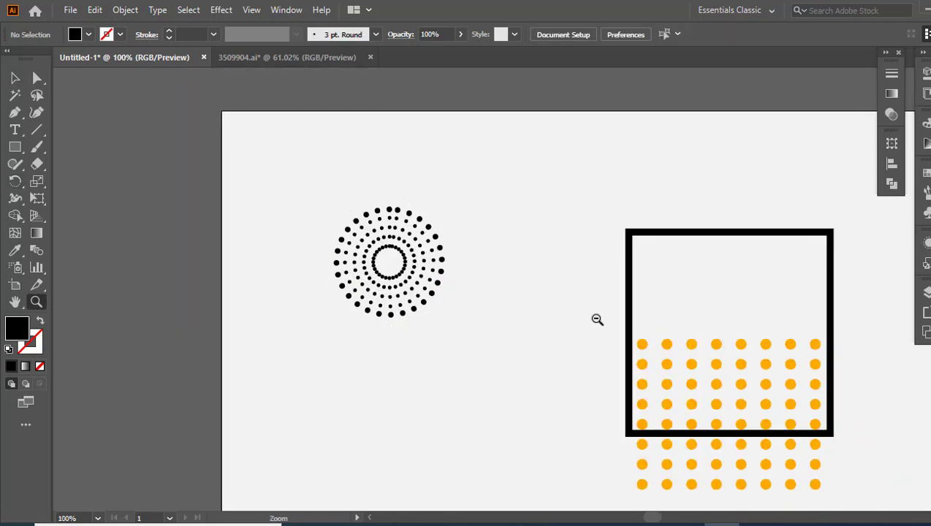
left_click(595, 381, "alt")
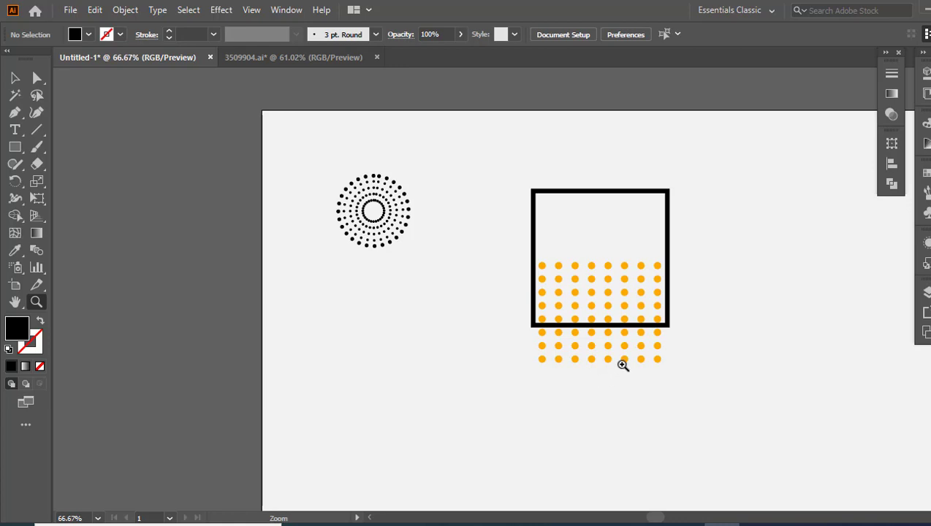
left_click(437, 376)
left_click_drag(15, 146, 79, 180)
left_click_drag(379, 207, 503, 329)
left_click(37, 77)
left_click_drag(319, 193, 385, 331)
key("Delete")
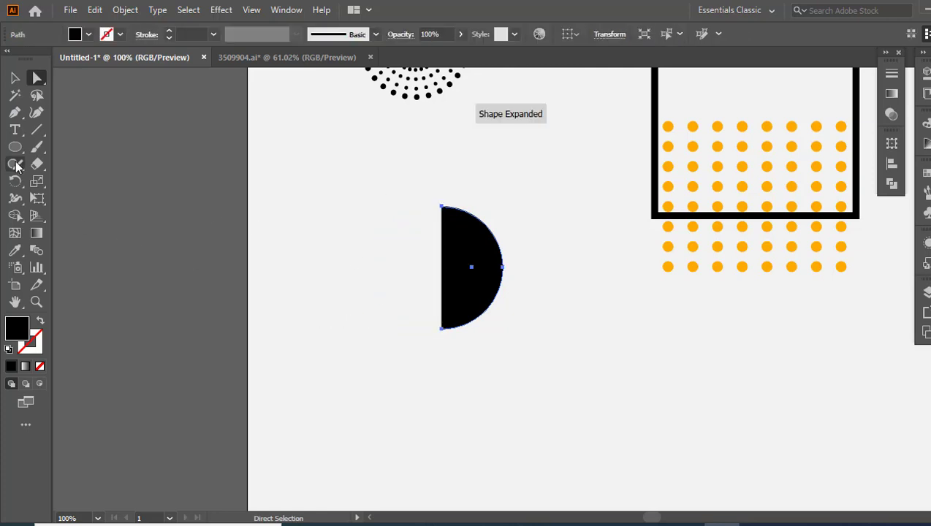
- Swap the half circle's fill and stroke and set the black stroke weight to 7 pt
left_click(15, 78)
left_click(42, 320)
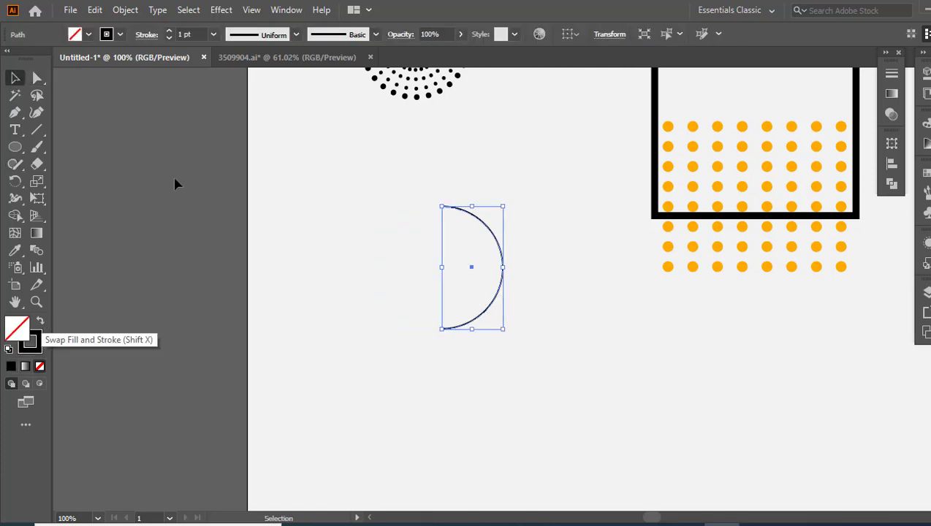
left_click(168, 32)
left_click(168, 31)
left_click(168, 31)
left_click(168, 31)
left_click(168, 32)
left_click(168, 32)
left_click(328, 234)
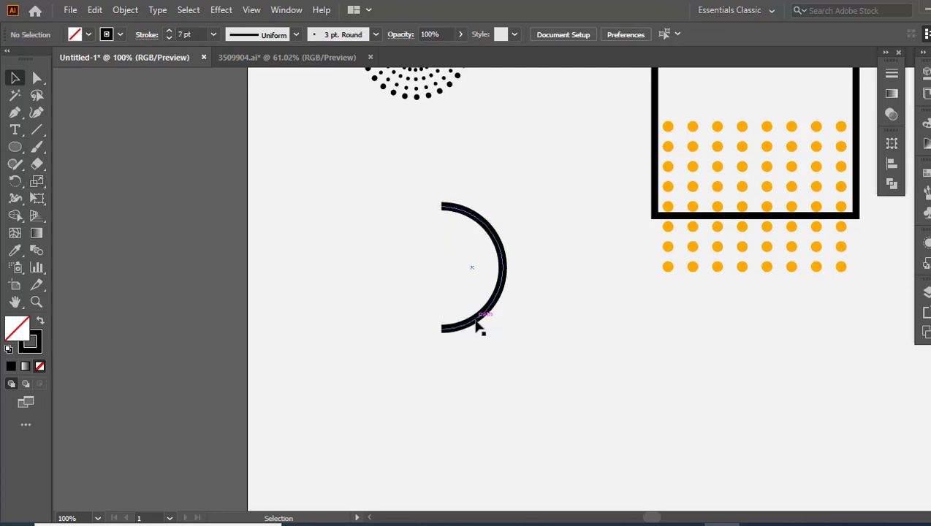
- Copy the half-circle outline up and to the left, and turn the copy into a solid fill in the dot grid's orange
left_click_drag(476, 327, 464, 303)
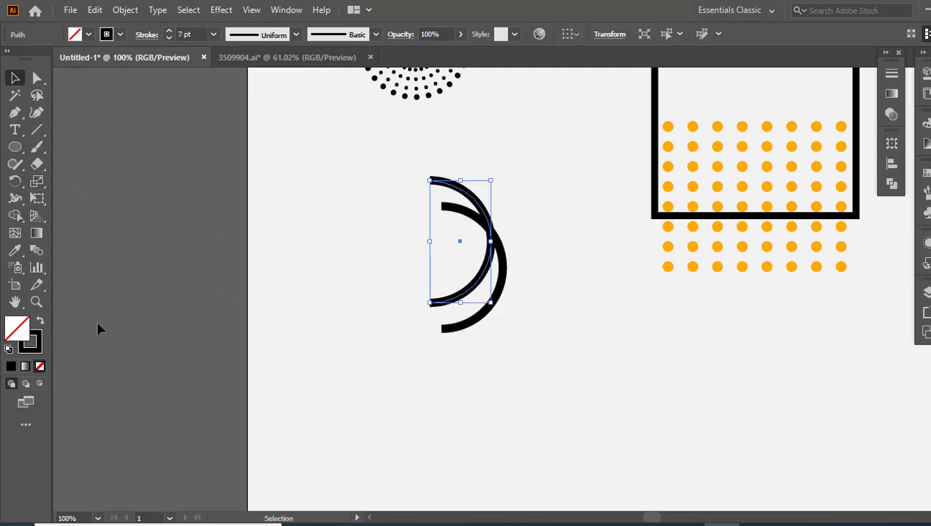
left_click(39, 321)
key("i")
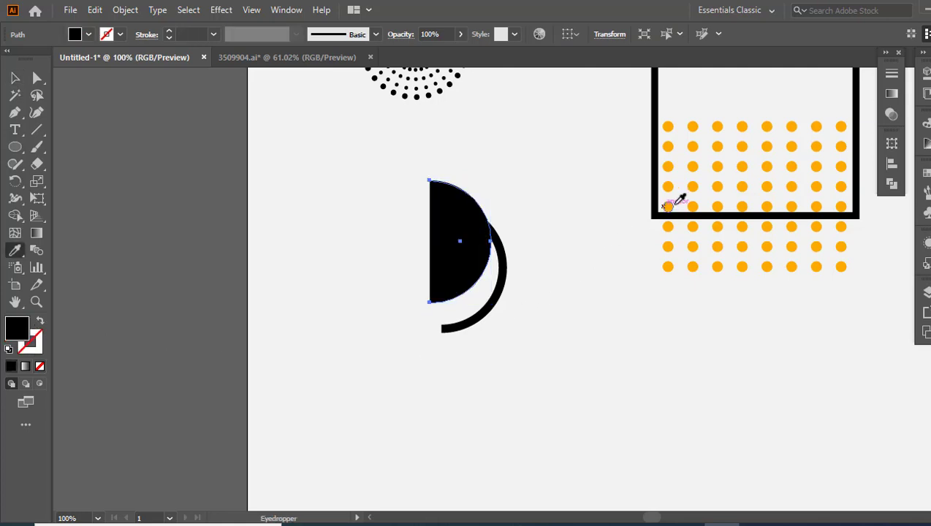
left_click(693, 205)
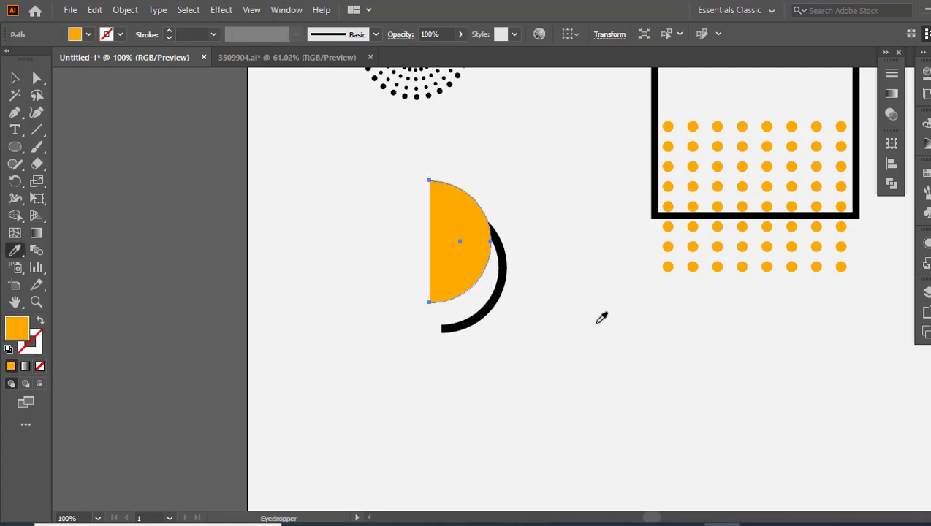
key("v")
left_click_drag(464, 262, 456, 262)
left_click(576, 399)
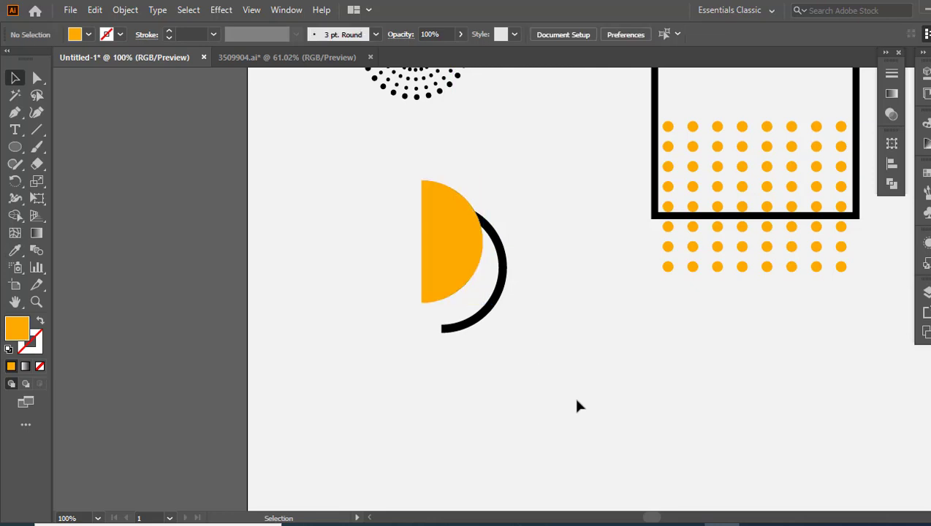
- Draw an orange circle on the empty area below and to the right of the half circles
key("z")
left_click(657, 378, "alt")
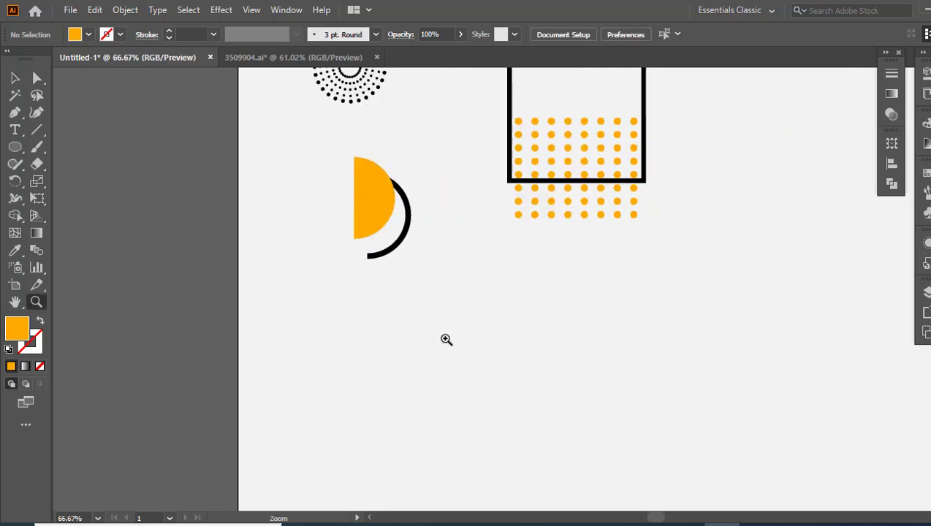
left_click(15, 147)
left_click_drag(403, 301, 507, 404)
key("v")
- Offset the orange circle's path inward with Miter joins to add a small concentric circle inside it
left_click(125, 10)
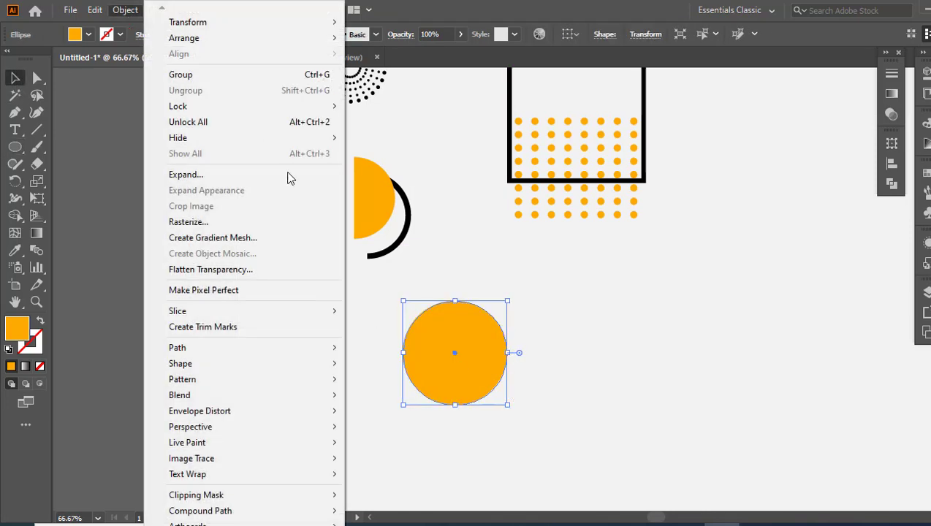
mouse_move(336, 346)
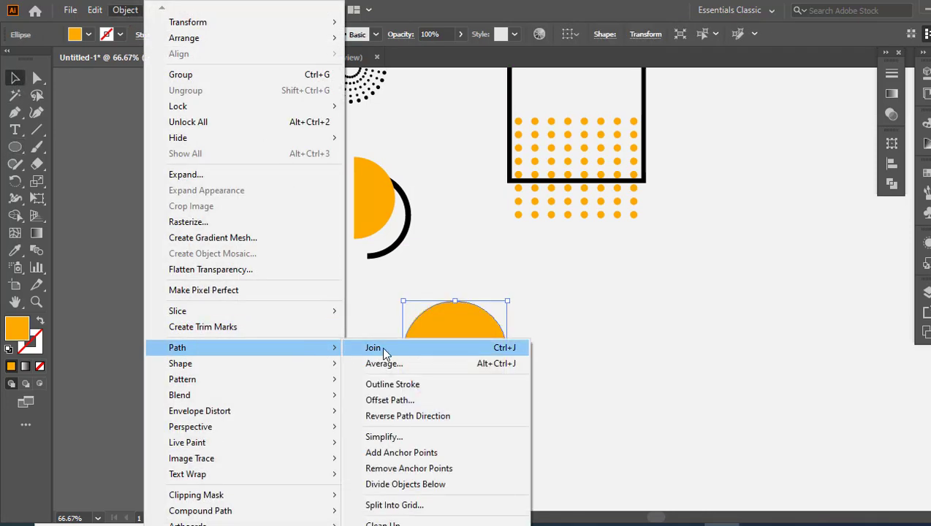
left_click(400, 402)
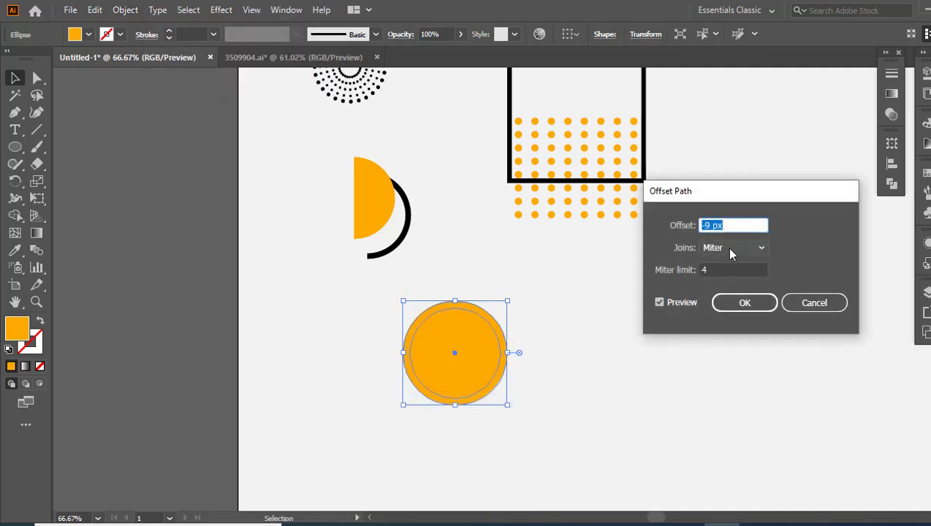
scroll(746, 225, "down", 20)
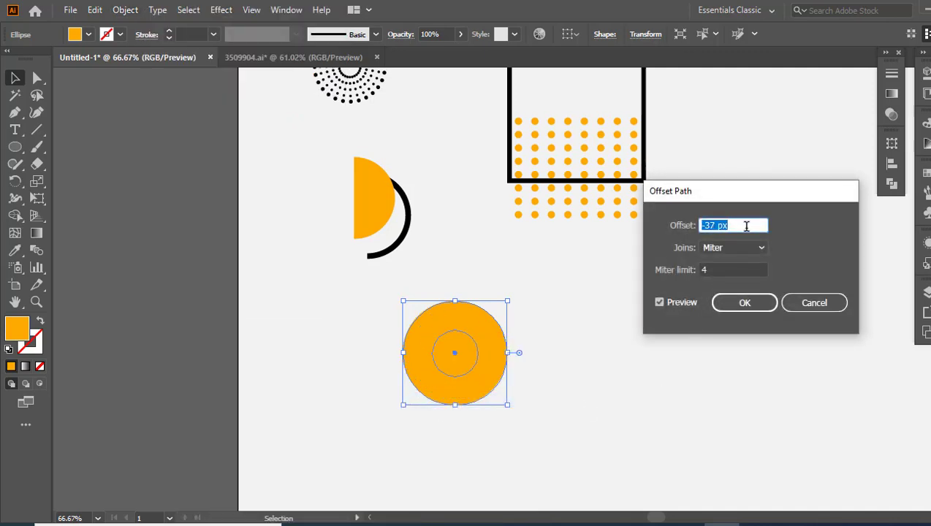
left_click(745, 303)
- Subtract the small inner circle from the large one with Minus Front to make an orange ring
left_click_drag(592, 419, 418, 305)
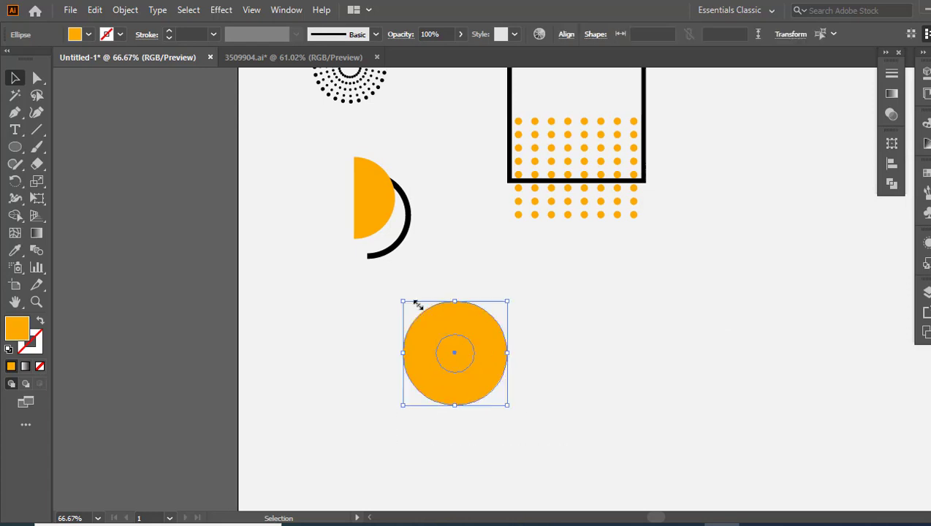
left_click(891, 184)
left_click(750, 176)
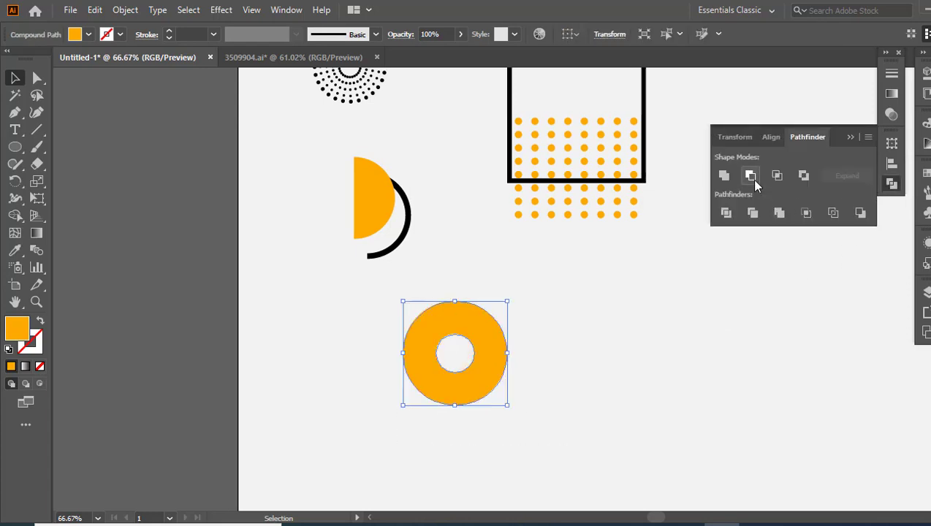
left_click(619, 358)
left_click(849, 138)
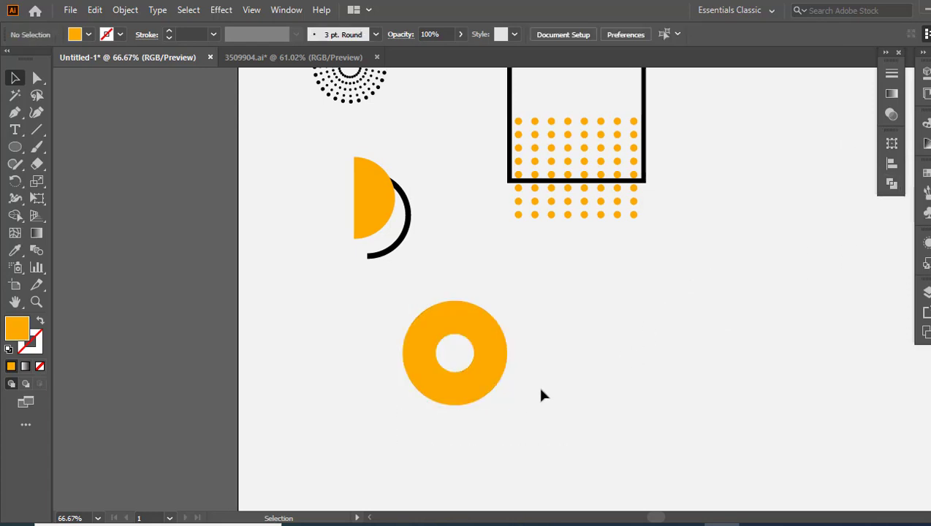
- Copy the orange ring down and to the right, and give the copy the half circle's black 7 pt outline without fill
left_click_drag(492, 390, 508, 412)
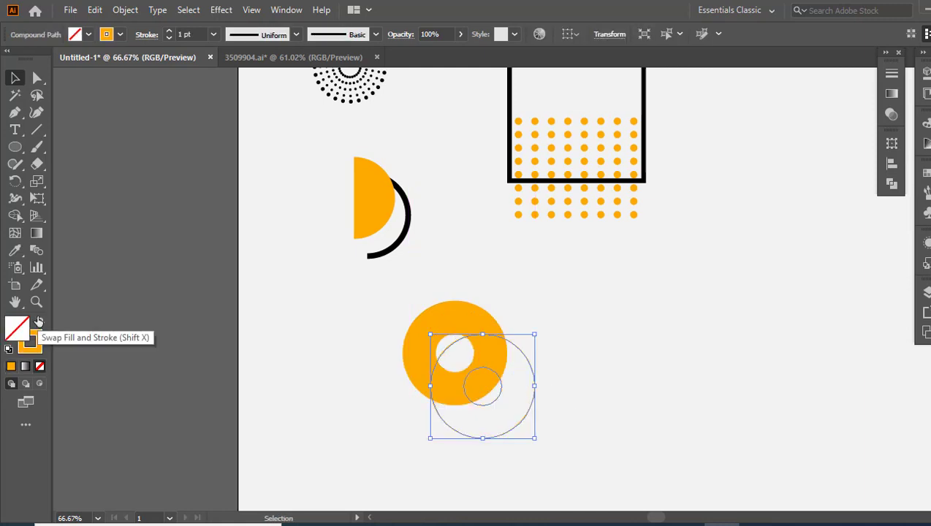
key("i")
left_click(398, 244)
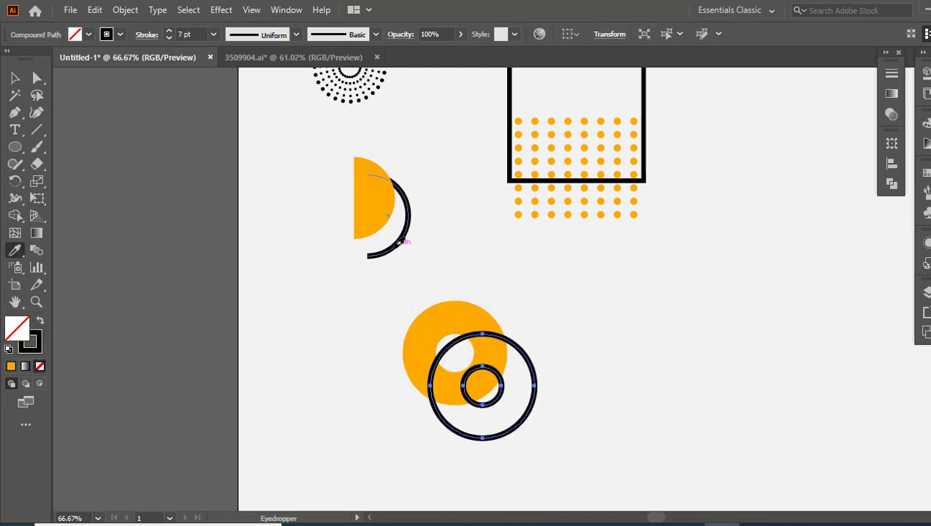
key("v")
- Bring the solid orange ring in front of the black outlined rings
left_click(436, 316)
right_click(436, 315)
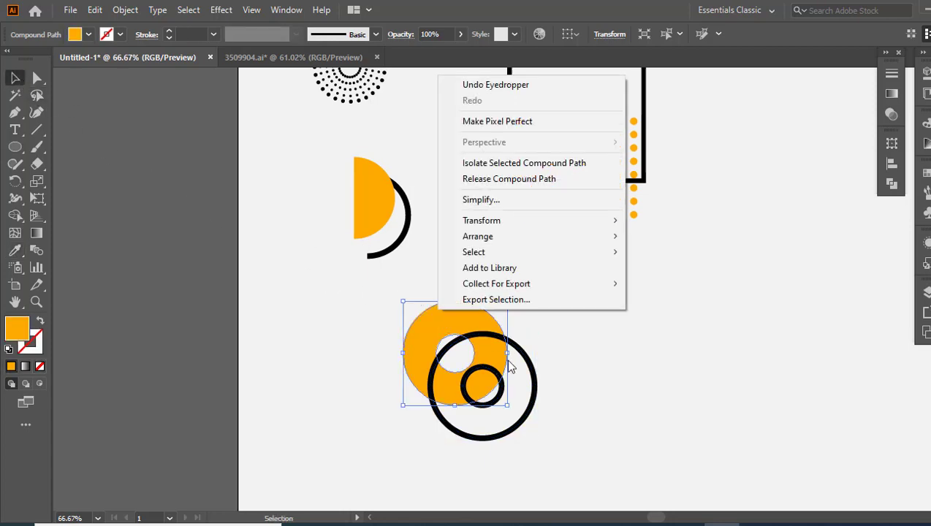
mouse_move(610, 236)
left_click(642, 234)
left_click(656, 337)
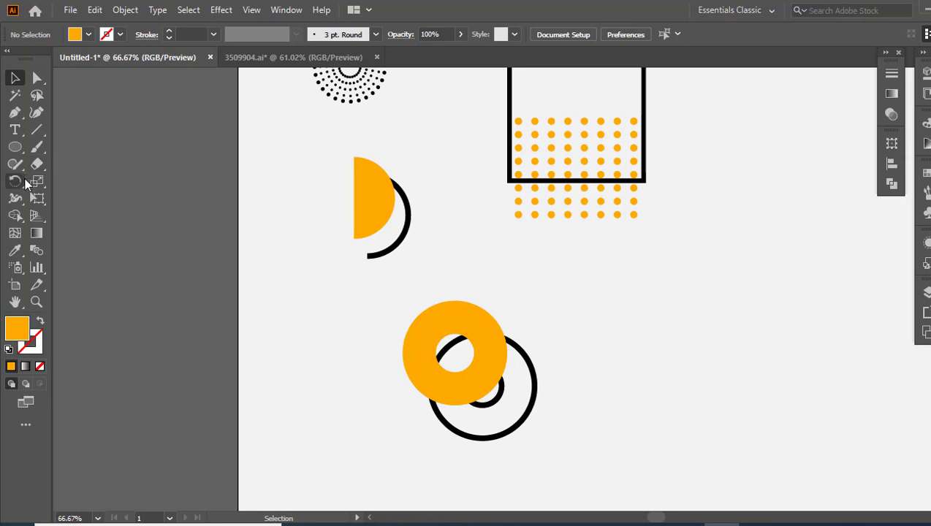
- Make an orange triangle to the right of the rings by deleting a rectangle's lower-right corner point, and rotate it clockwise
left_click_drag(14, 147, 66, 148)
mouse_move(600, 301)
left_mouse_down()
mouse_move(711, 405)
mouse_move(759, 396)
left_mouse_up()
left_click(37, 78)
key("Delete")
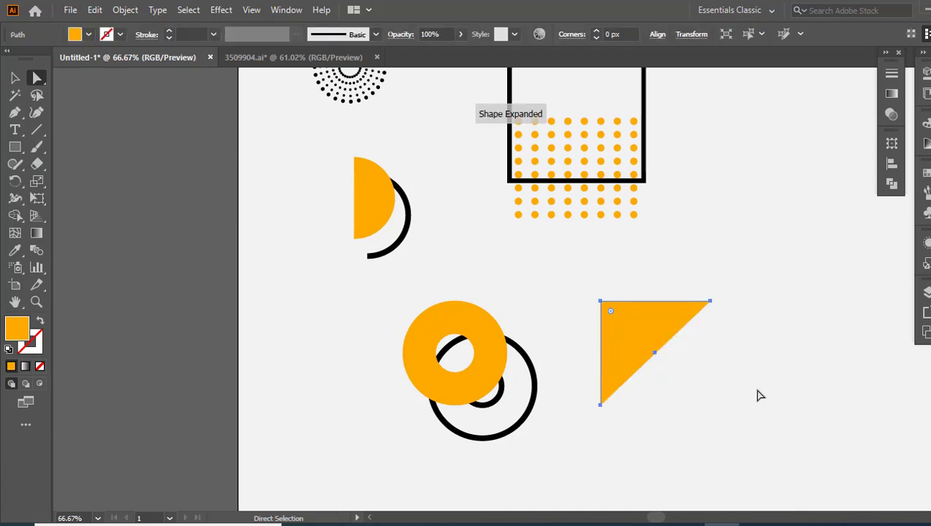
left_click(15, 77)
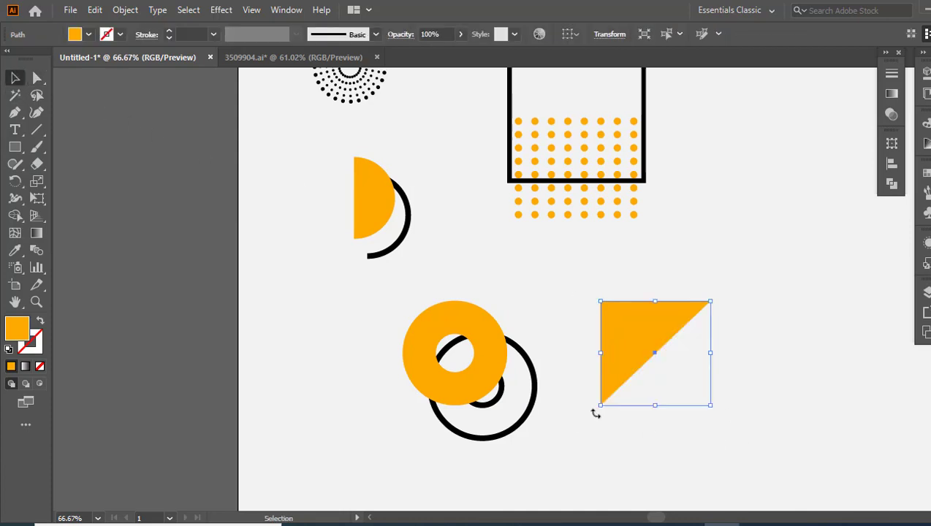
left_click_drag(595, 413, 576, 374)
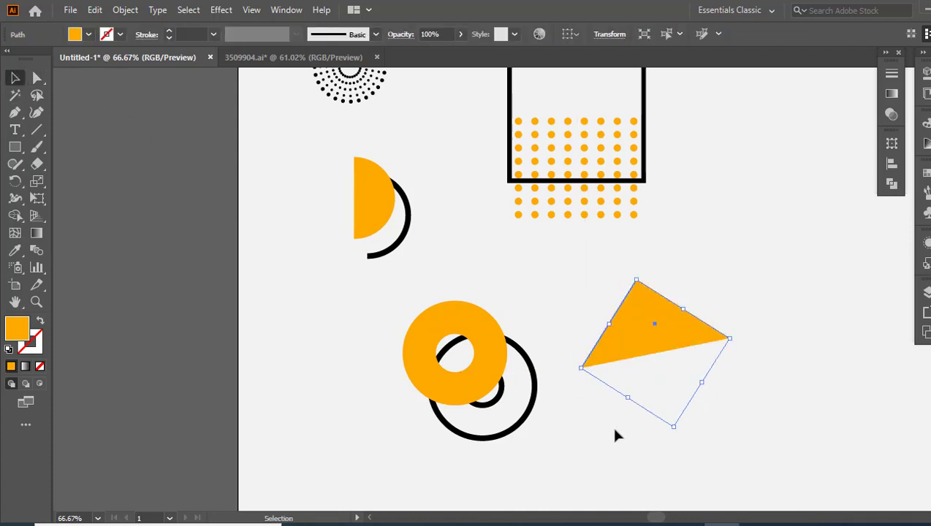
- Give the orange triangle a black (000000) stroke with a weight of 5 pt
left_click(35, 351)
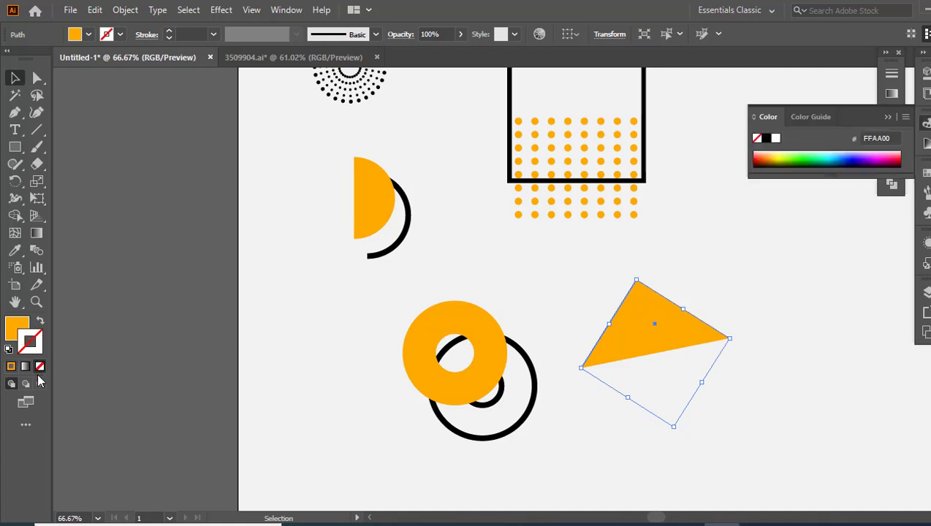
left_click(767, 145)
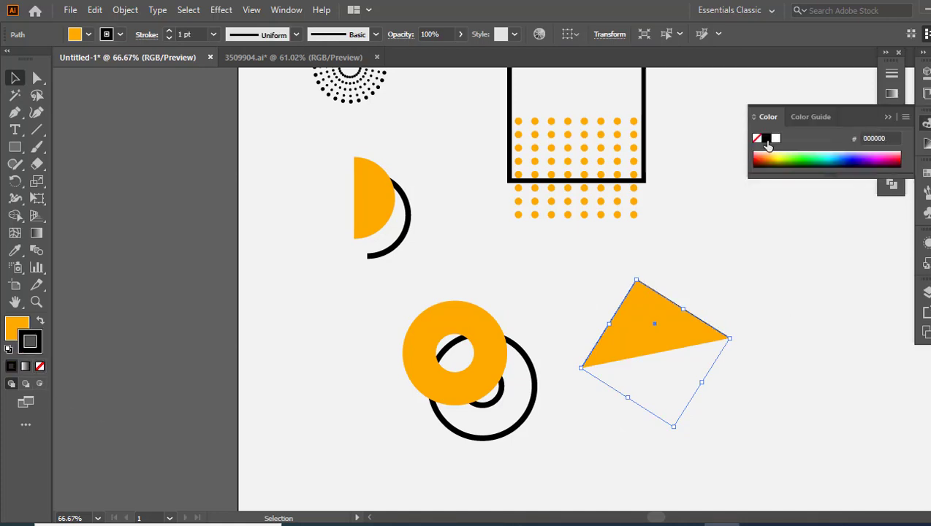
left_click(169, 31)
left_click(170, 30)
left_click(169, 31)
left_click(169, 30)
left_click(287, 277)
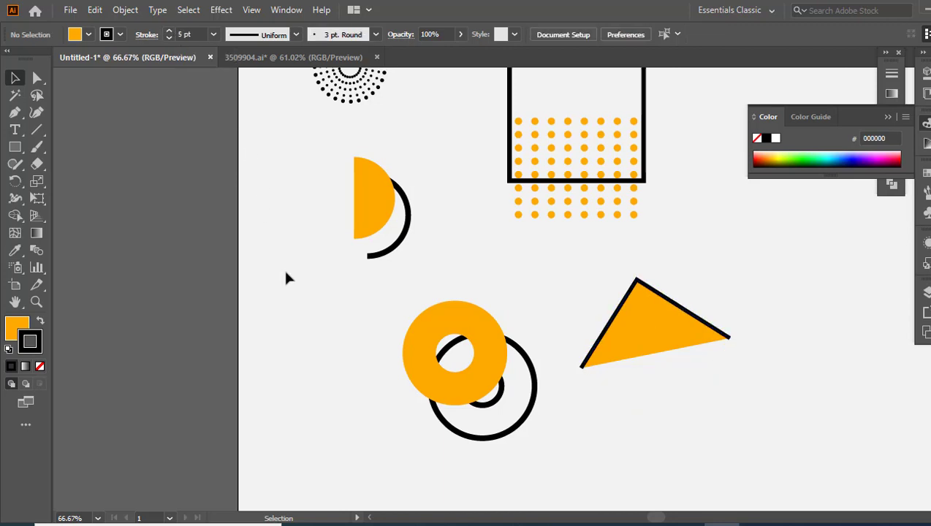
- Close the orange triangle's path along its lower edge with the Pen tool so the black outline runs all around
left_click(16, 112)
left_click(581, 367)
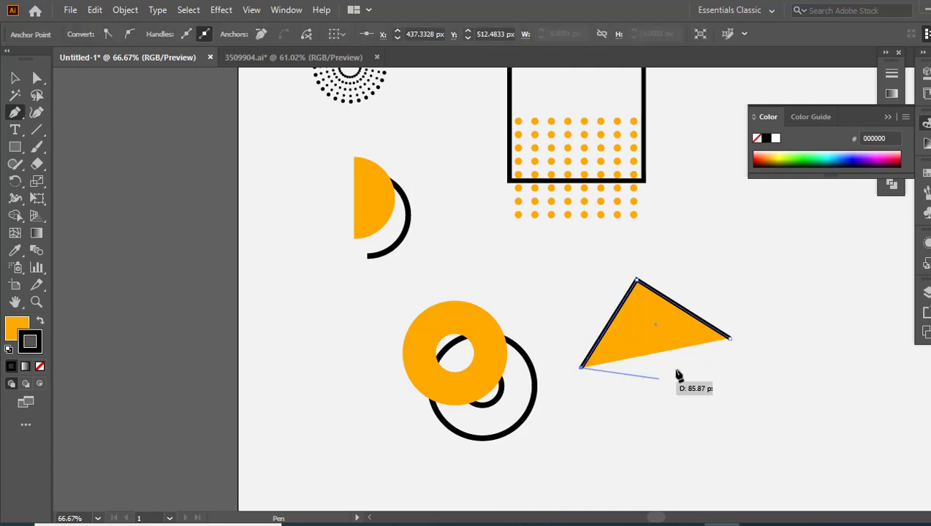
left_click(729, 339)
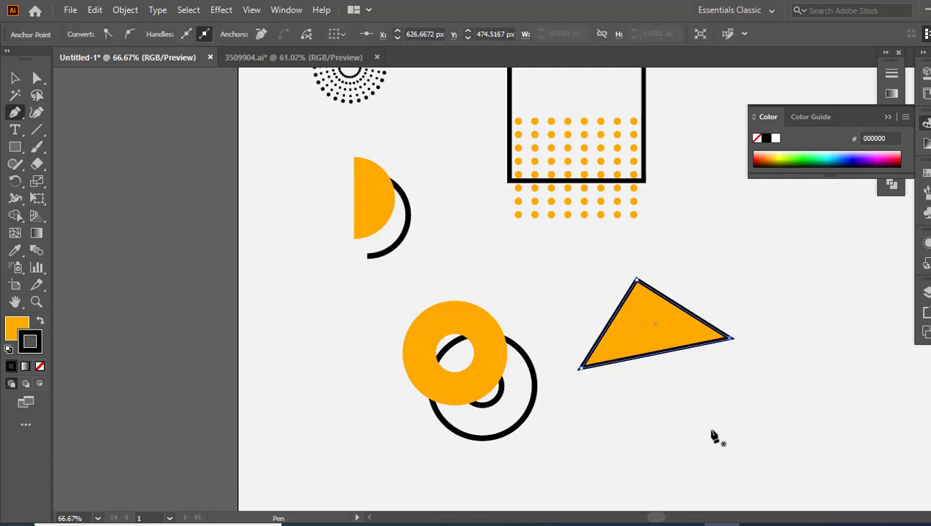
key("v")
left_click(712, 435)
- Draw black lines inside the triangle, connecting an interior point to its left edge, its lower edge and its right corner
left_click(15, 113)
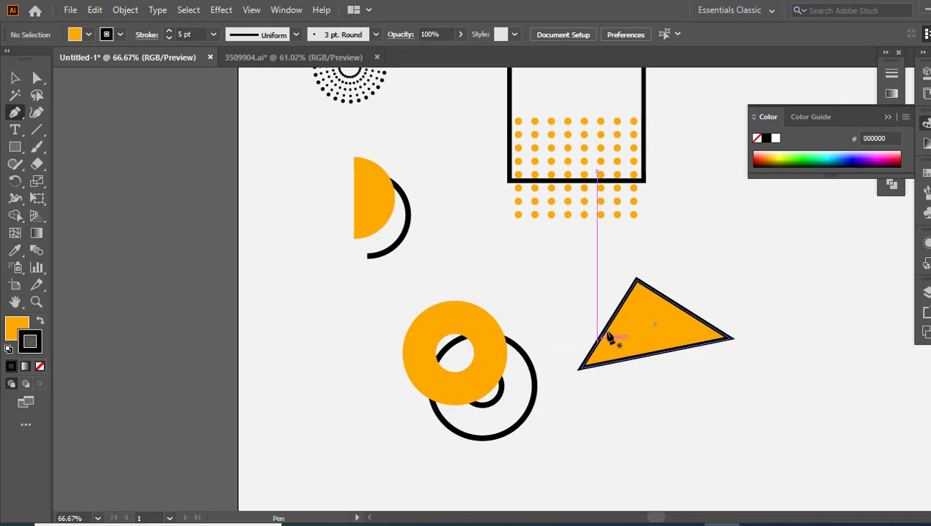
left_click_drag(629, 326, 624, 365)
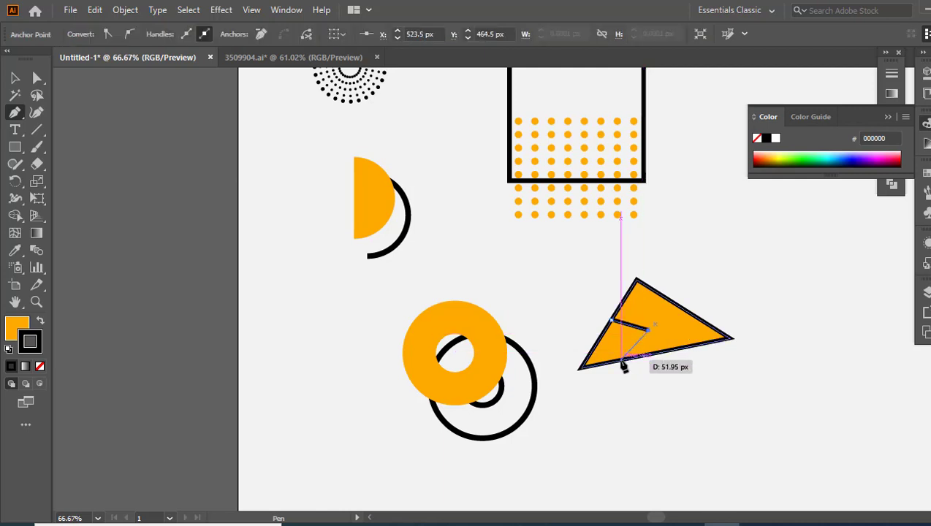
left_click(620, 360)
left_click(669, 424, "ctrl")
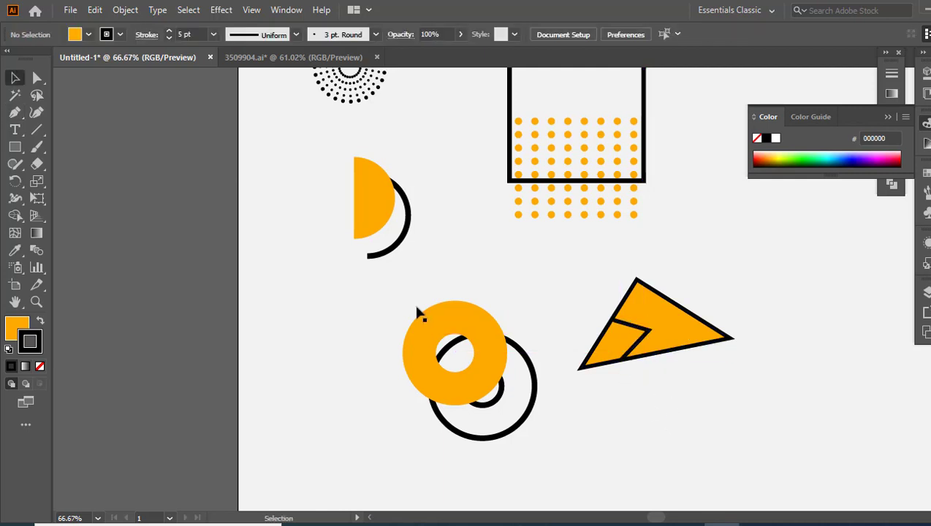
left_click(649, 332)
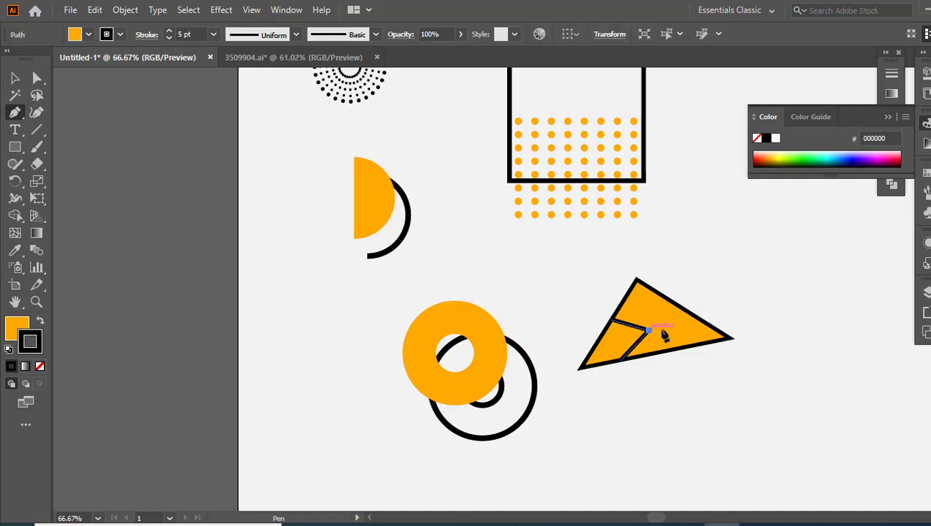
left_click(730, 339)
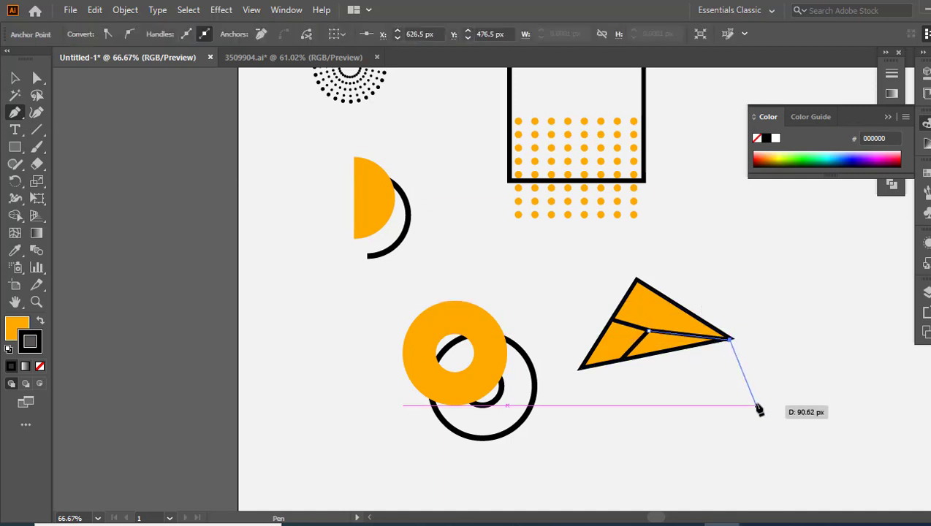
left_click(758, 409, "ctrl")
- Draw an open seven-point zigzag path with three downward peaks in the empty area to the right of the square
key("ctrl+minus")
key("ctrl+minus")
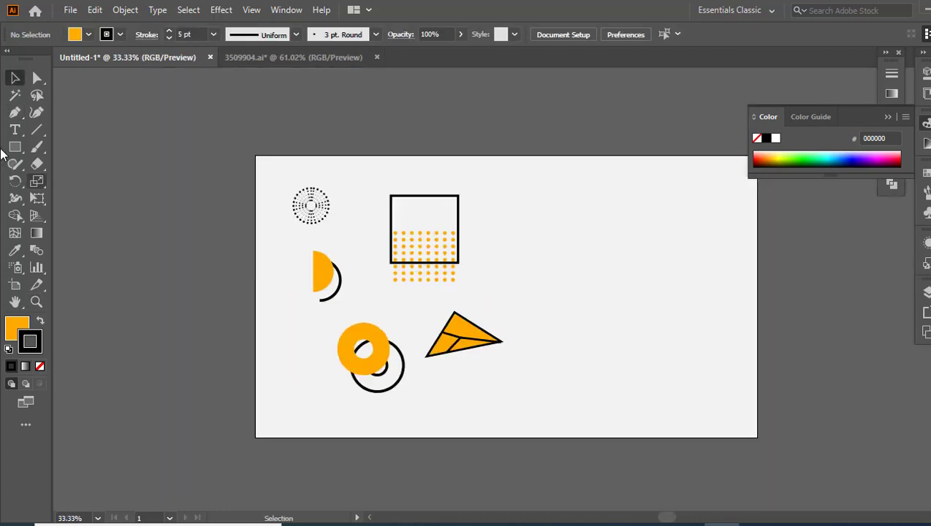
left_click(15, 113)
left_click(523, 265)
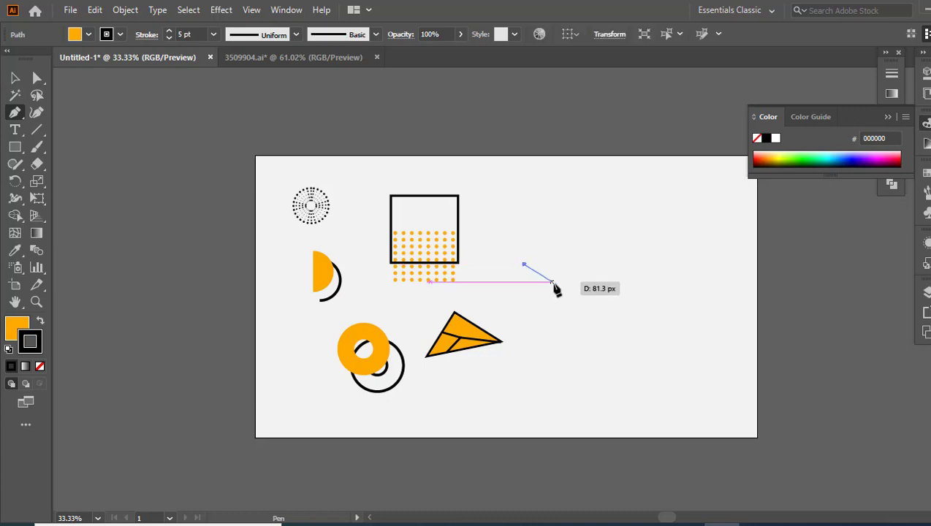
left_click(561, 285)
left_click(588, 266)
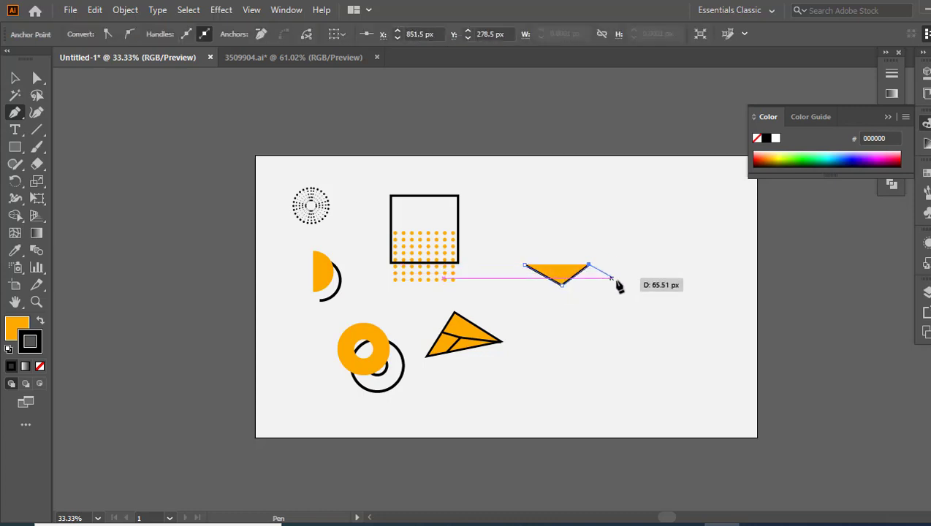
left_click(621, 281)
left_click(649, 266)
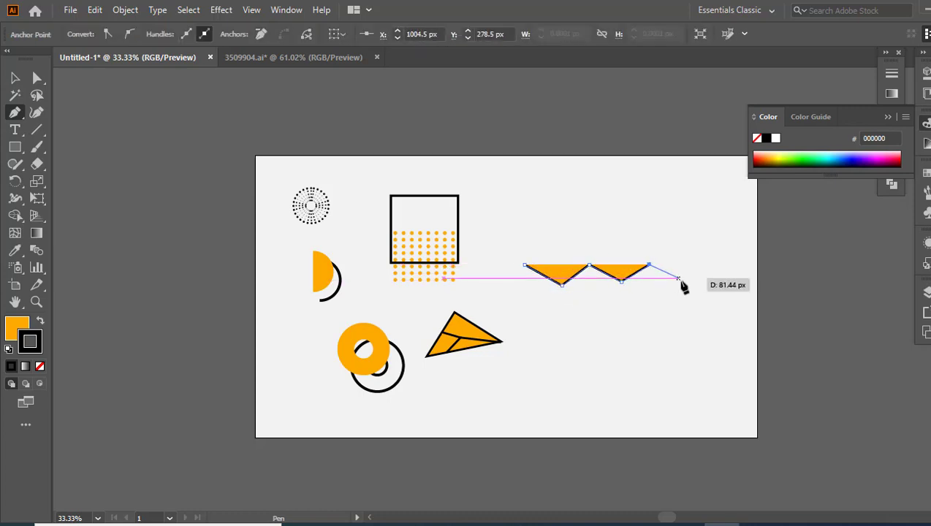
left_click(681, 280)
left_click(707, 265)
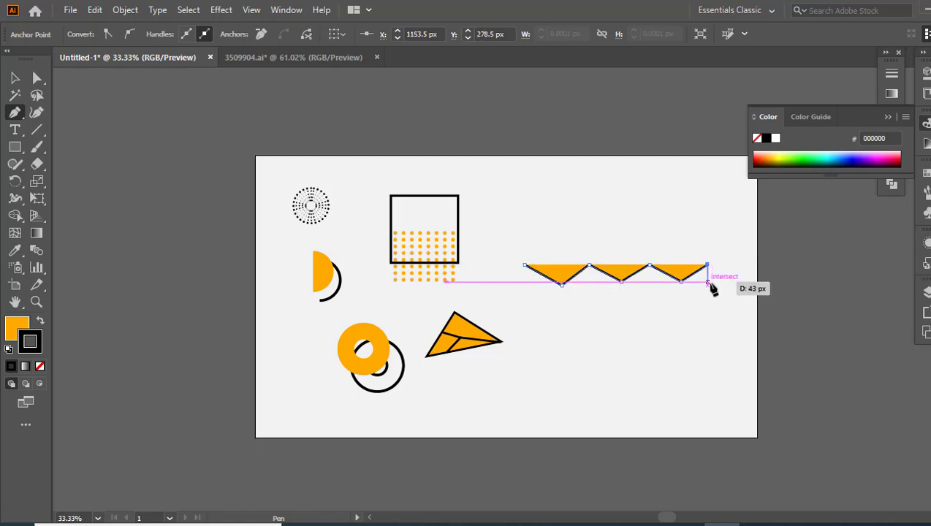
- Remove the zigzag's fill and stack three evenly spaced copies of it below the original
key("v")
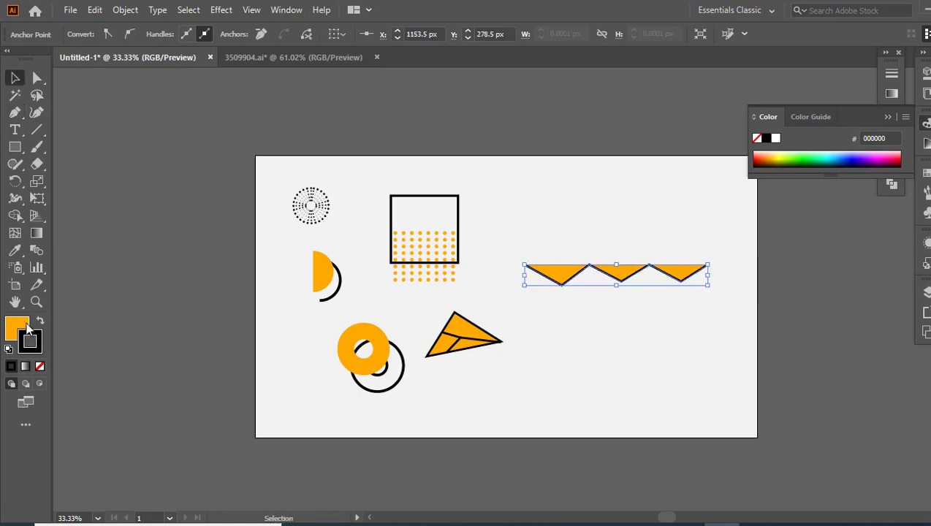
left_click(40, 366)
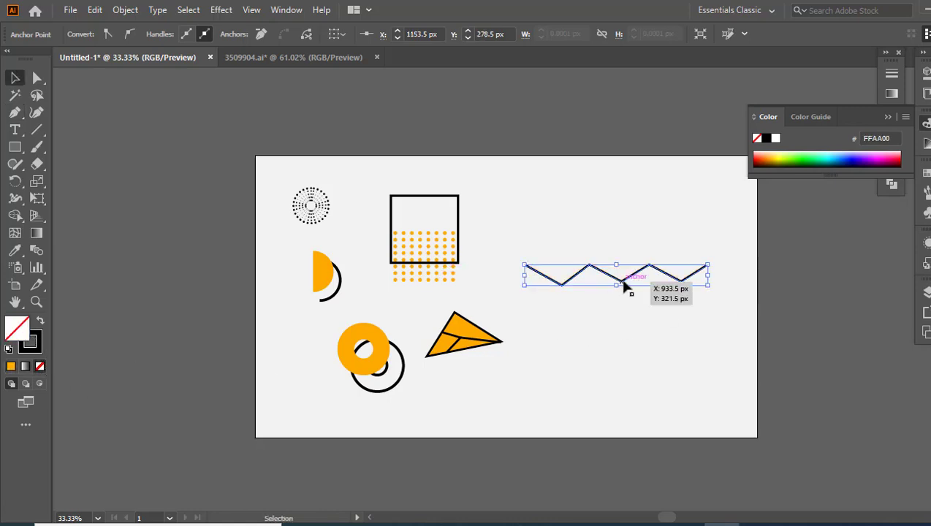
left_click_drag(625, 289, 650, 282)
- Give the second zigzag the orange ring's color (FFAA00) as a 10 pt stroke without fill
key("i")
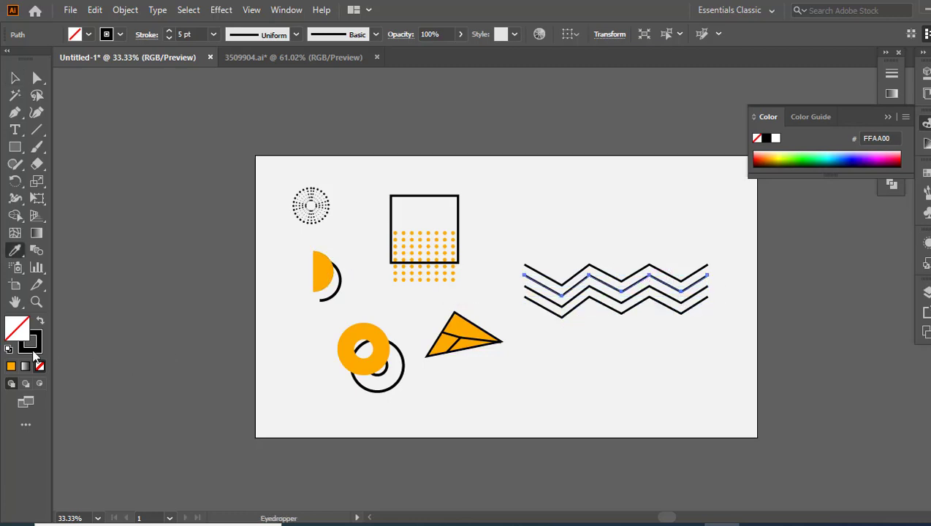
key("x")
left_click(355, 332)
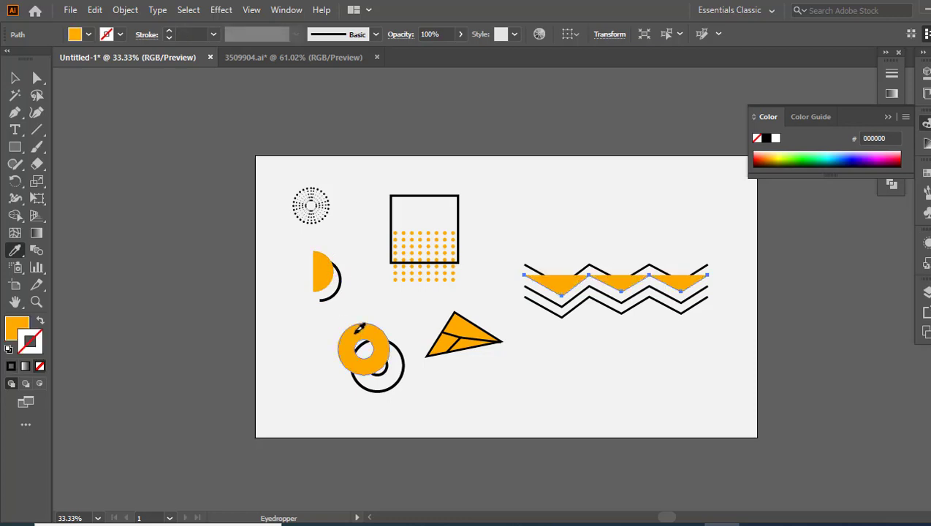
left_click(40, 322)
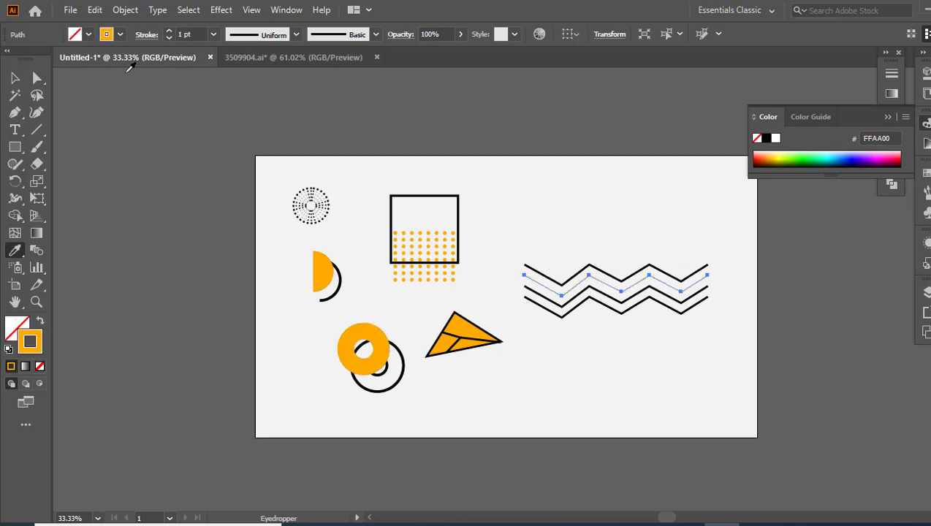
scroll(174, 30, "up", 9)
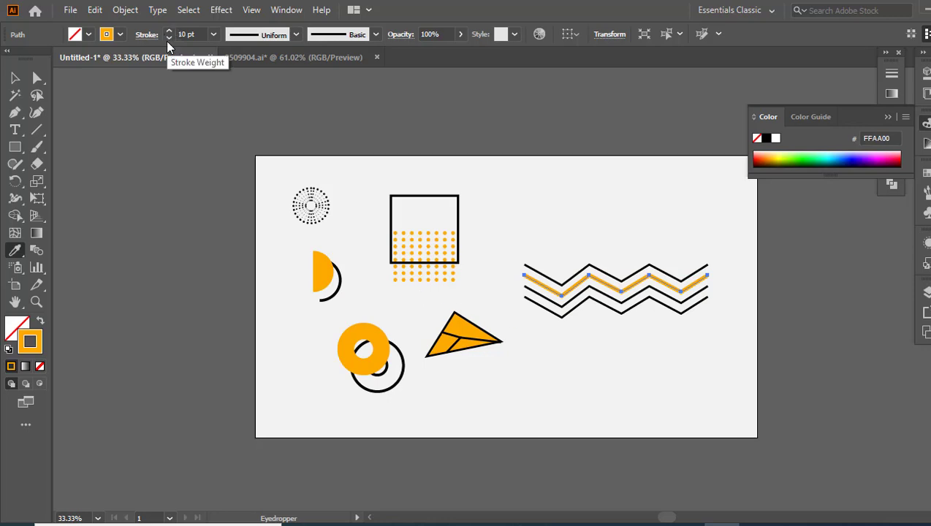
- Apply the second zigzag's orange 10 pt stroke style to the lowest zigzag
key("v")
left_click(616, 314)
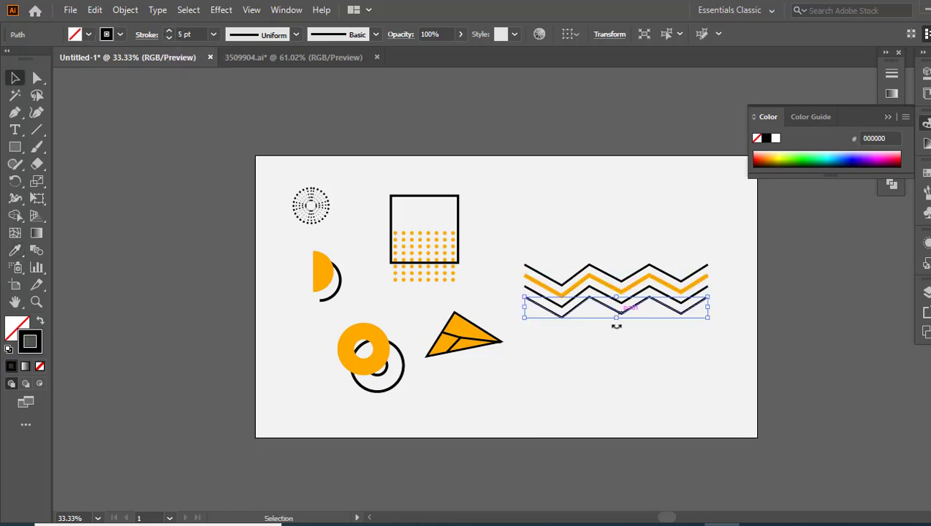
key("i")
left_click(630, 288)
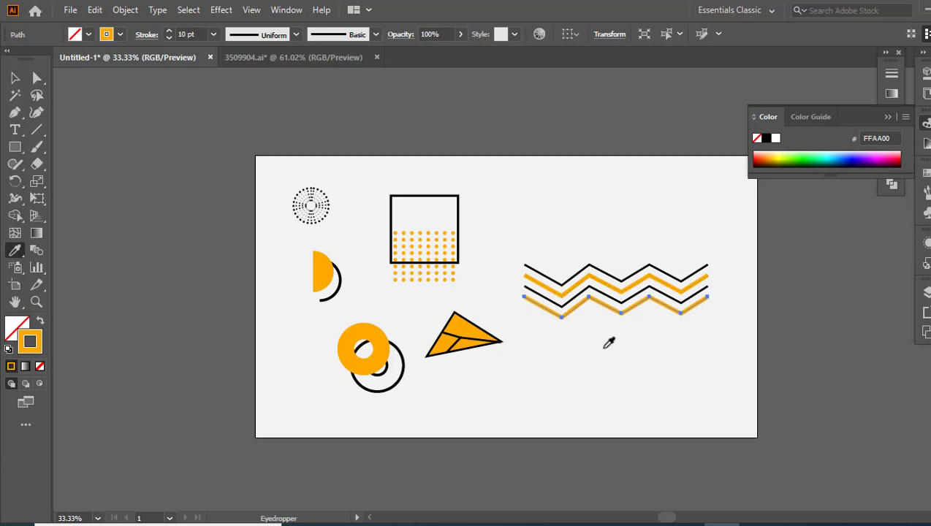
key("v")
left_click(572, 380)
- Draw a narrow vertical rectangle above the zigzags and give it an orange fill without stroke
key("m")
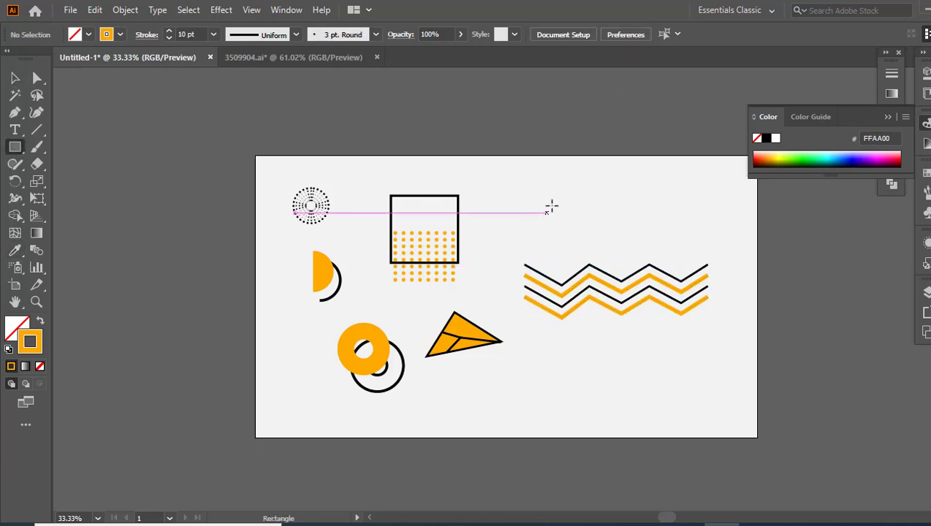
mouse_move(541, 168)
left_mouse_down()
mouse_move(547, 201)
mouse_move(565, 221)
mouse_move(560, 253)
left_mouse_up()
left_click(14, 78)
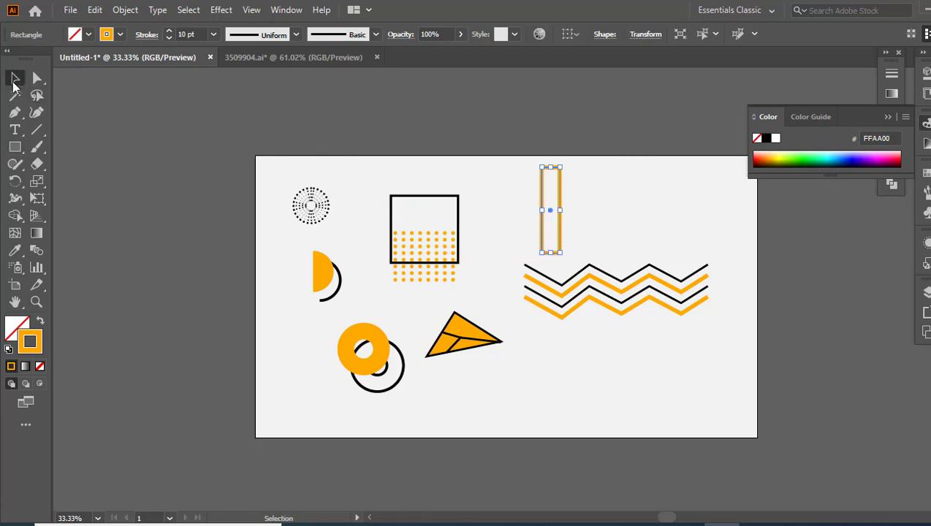
left_click(41, 320)
- Paste a copy of the orange bar in front of it and rotate the copy 90° to form a cross
left_click(95, 10)
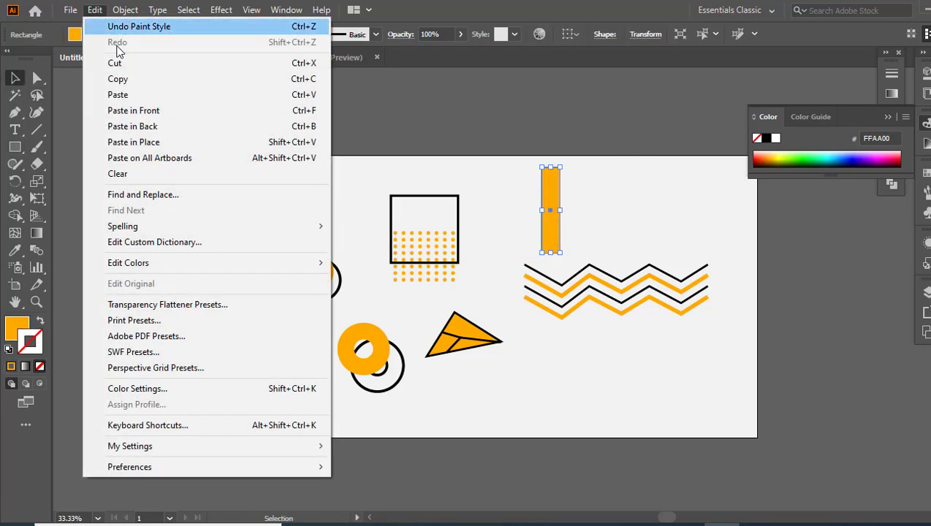
left_click(121, 79)
left_click(95, 10)
left_click(139, 110)
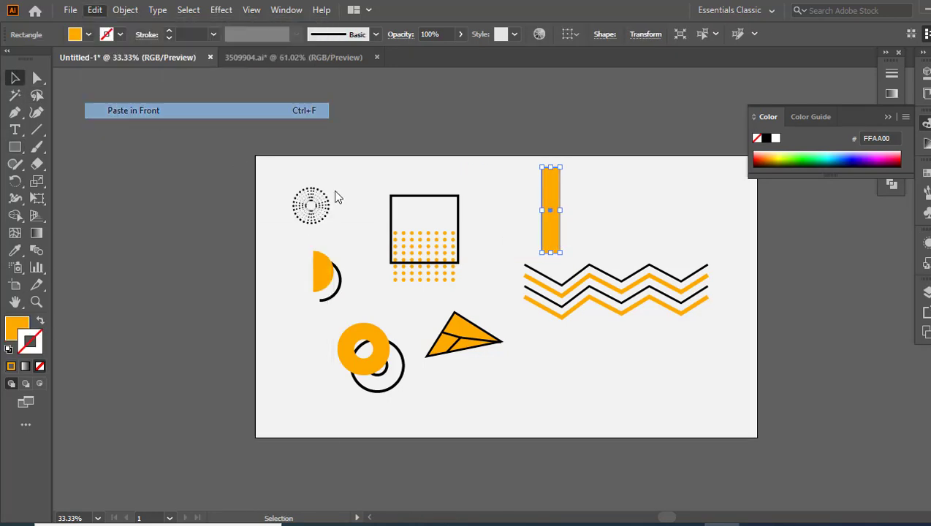
left_click_drag(564, 259, 614, 198)
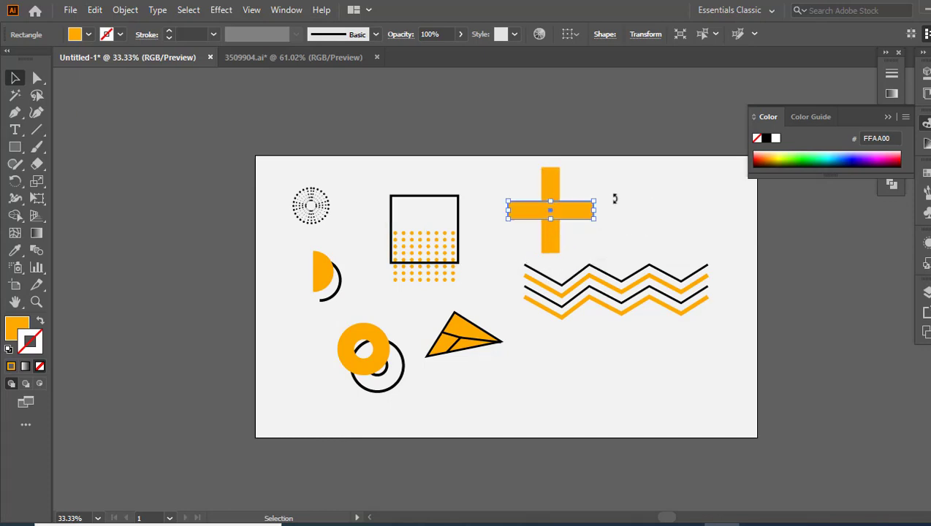
- Sample the square's black style for the horizontal bar and swap it into a solid black fill without stroke
key("i")
left_click(443, 193)
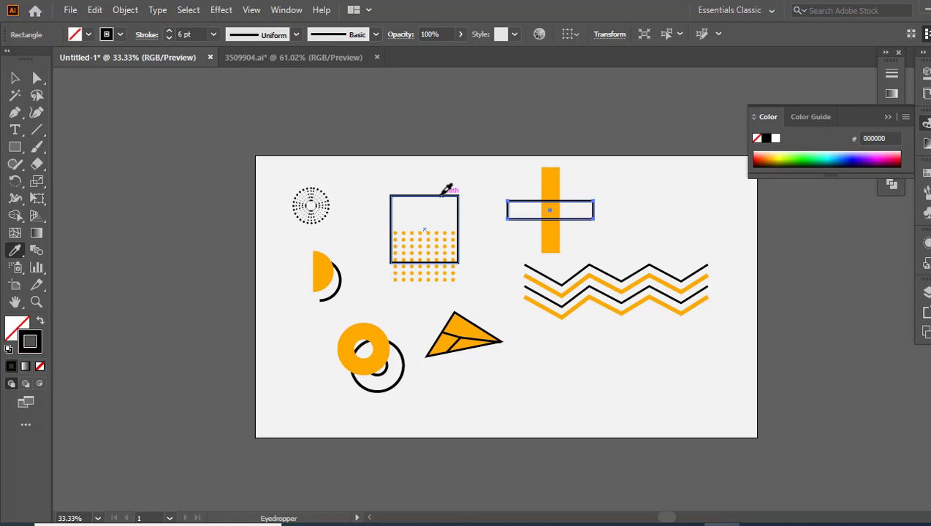
left_click(40, 322)
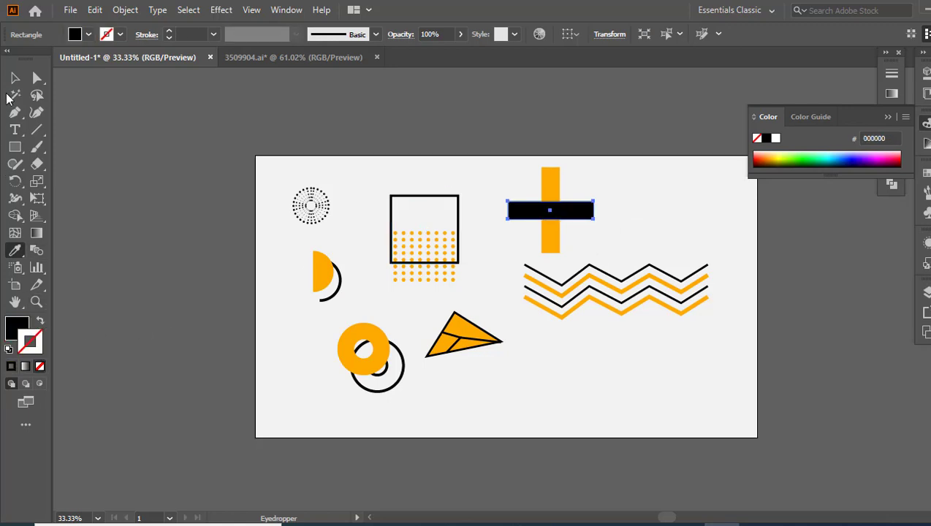
left_click(15, 78)
left_click(168, 137)
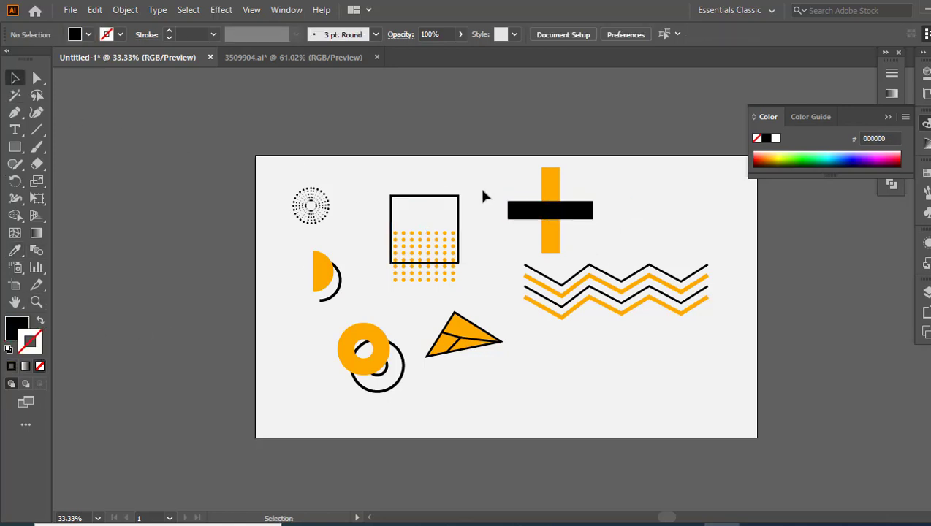
- Unite the vertical and horizontal bars into a single cross shape with Pathfinder
left_click_drag(521, 179, 589, 239)
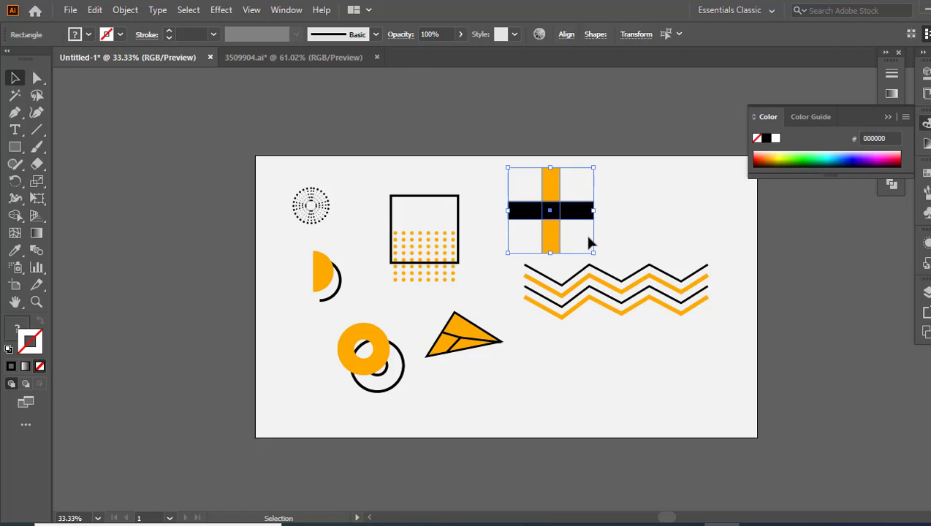
left_click(892, 185)
left_click(724, 176)
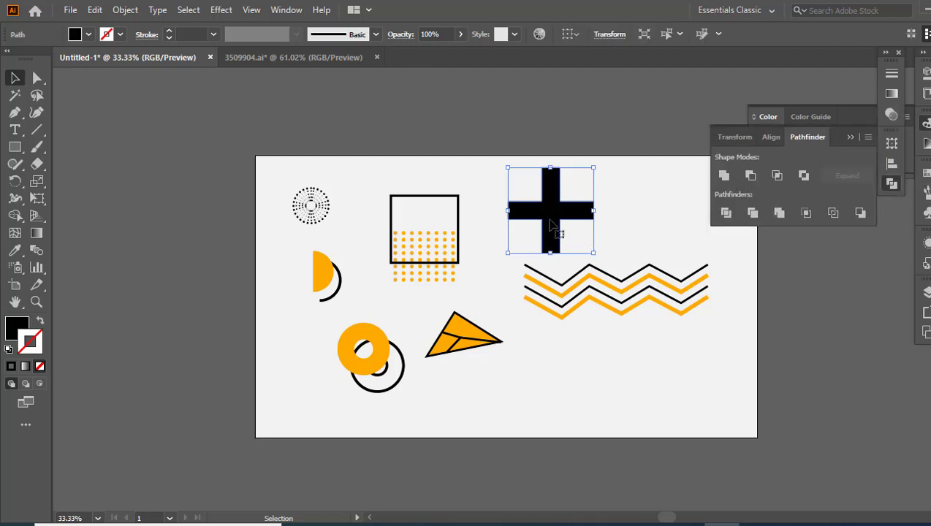
- Copy the black cross slightly down and to the right, and bring the original cross to the front
left_click_drag(553, 228, 569, 242)
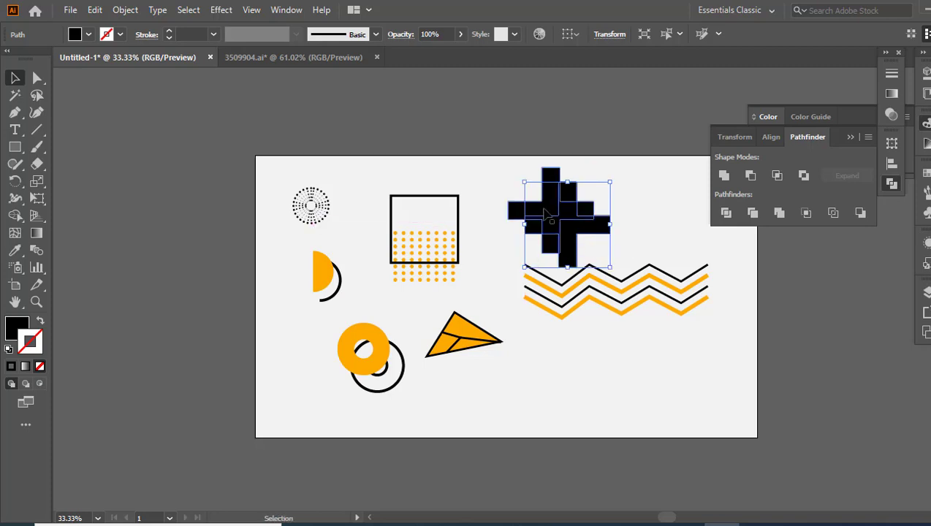
key("ctrl+z")
right_click(544, 210)
mouse_move(684, 449)
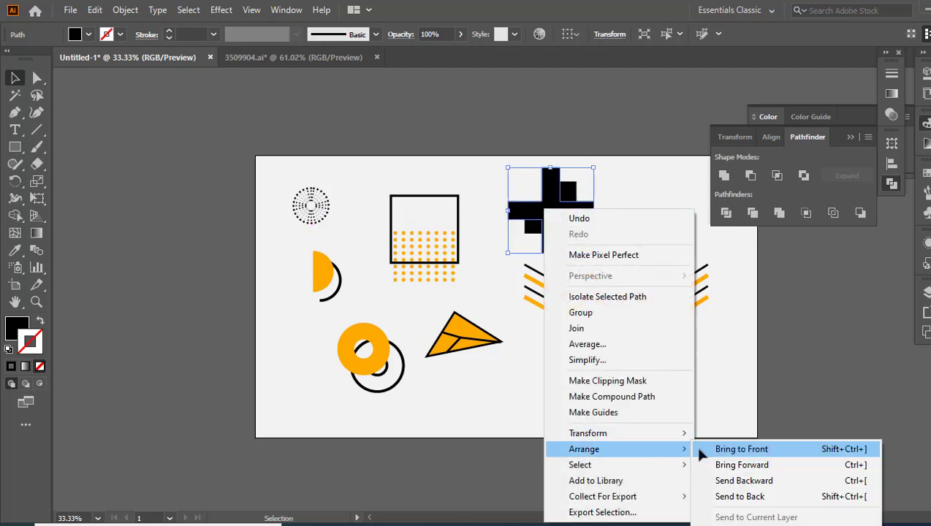
left_click(739, 449)
- Give the front cross the solid orange half circle's fill, leaving the offset cross behind it black
left_click(321, 276)
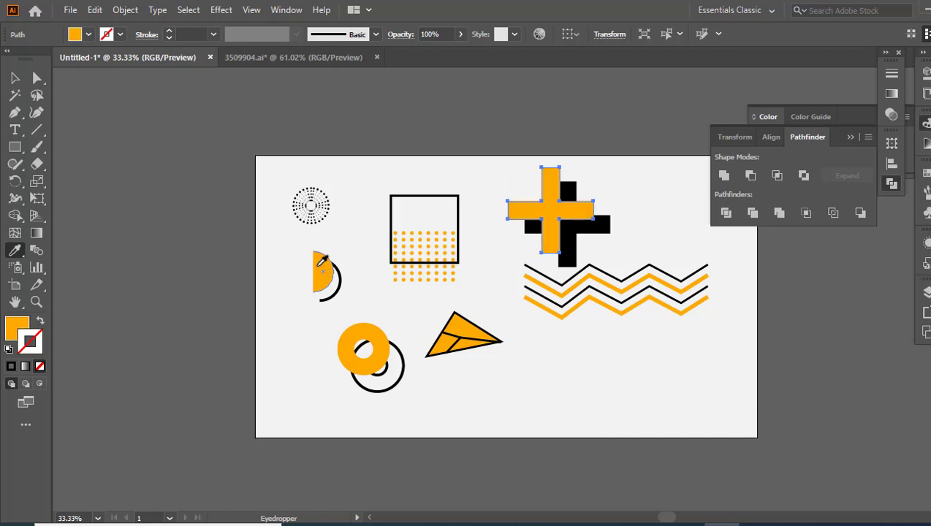
left_click(14, 78)
left_click(585, 394)
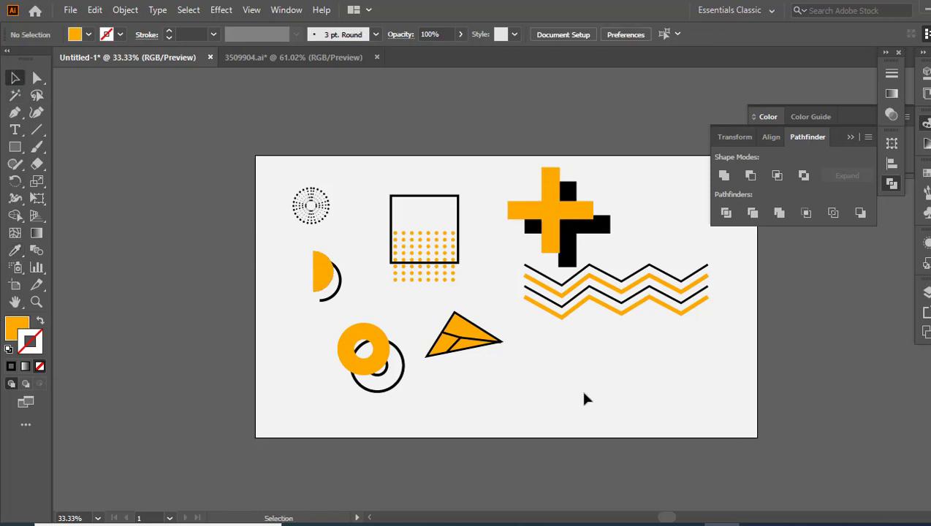
- Draw a small solid orange circle below the zigzag lines with the Ellipse tool
left_click(15, 149)
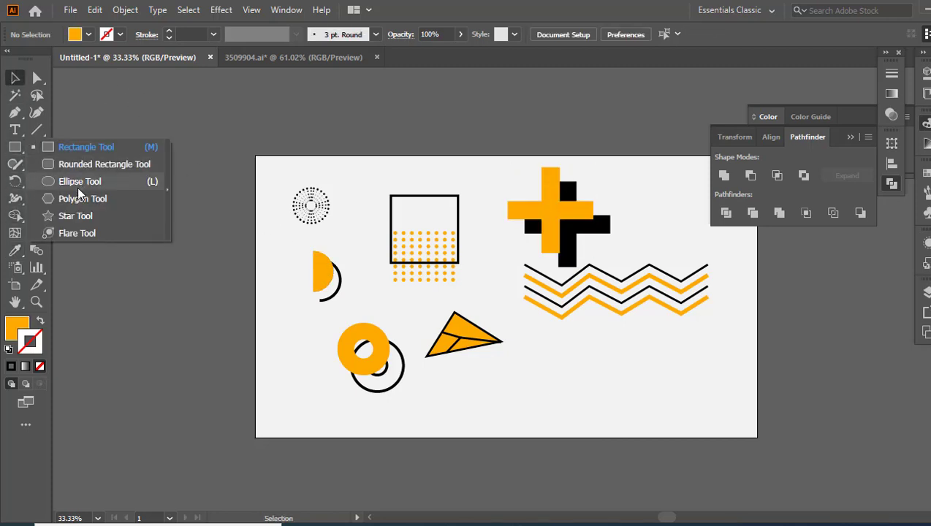
left_click(80, 181)
left_click_drag(550, 354, 587, 388)
left_click(15, 78)
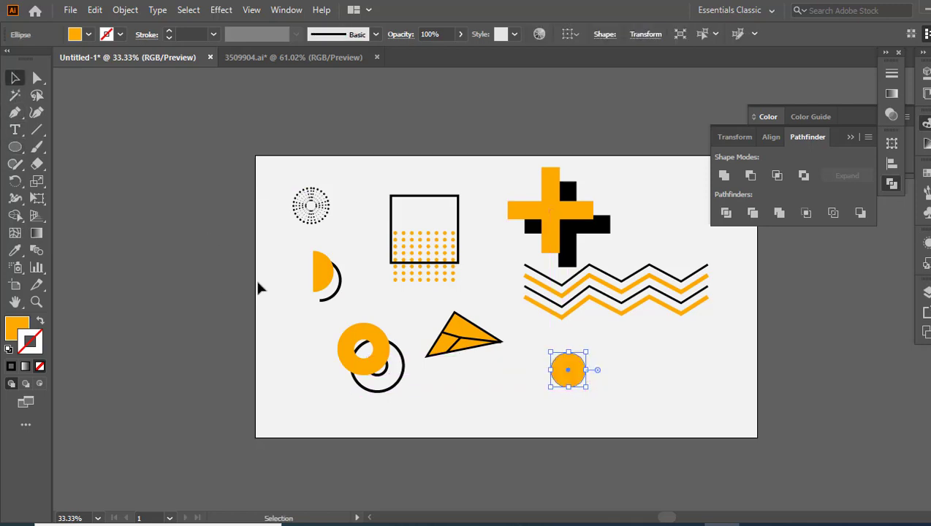
left_click(446, 391)
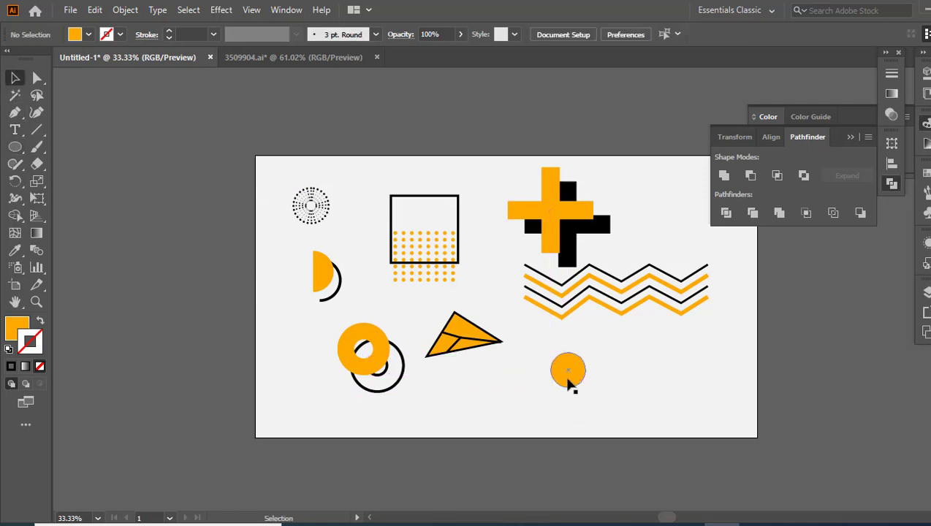
- Copy the small orange circle slightly up and to the left, and give the copy the outlined ring's black stroke style without fill
left_click_drag(567, 379, 563, 374)
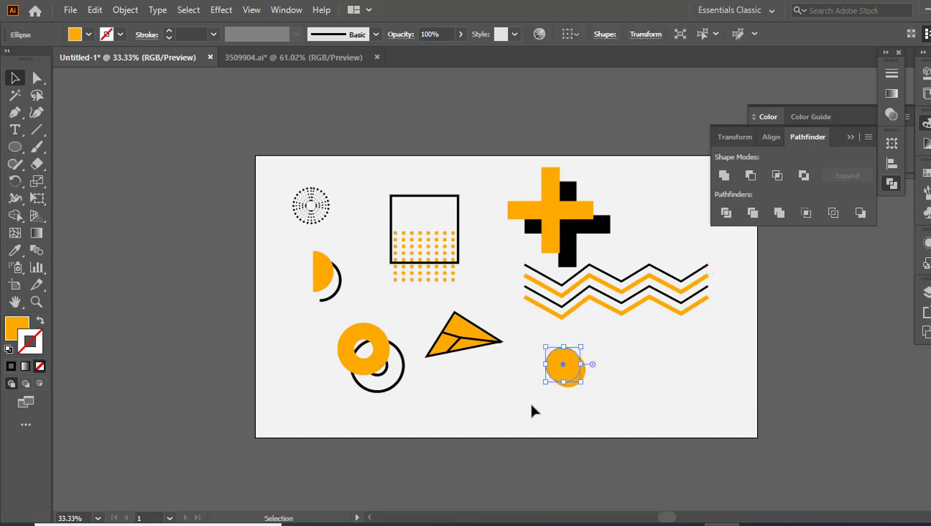
key("i")
left_click(400, 379)
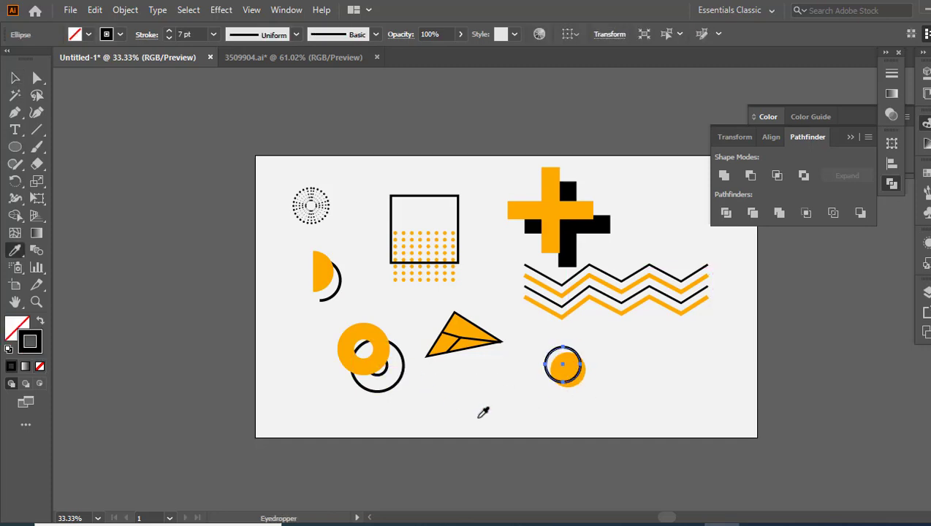
key("v")
left_click(475, 417)
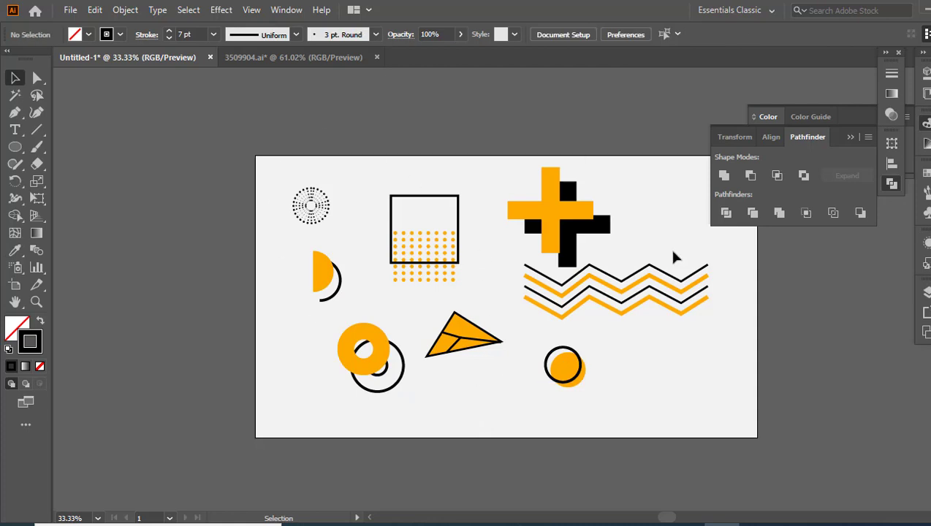
- Collapse the floating Pathfinder panel to clear the artboard's edge
left_click(847, 138)
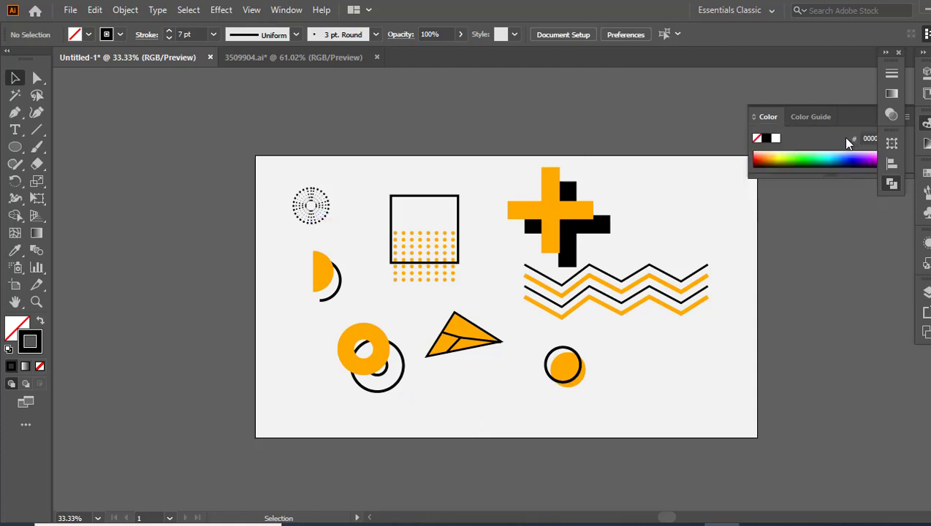
left_click(907, 118)
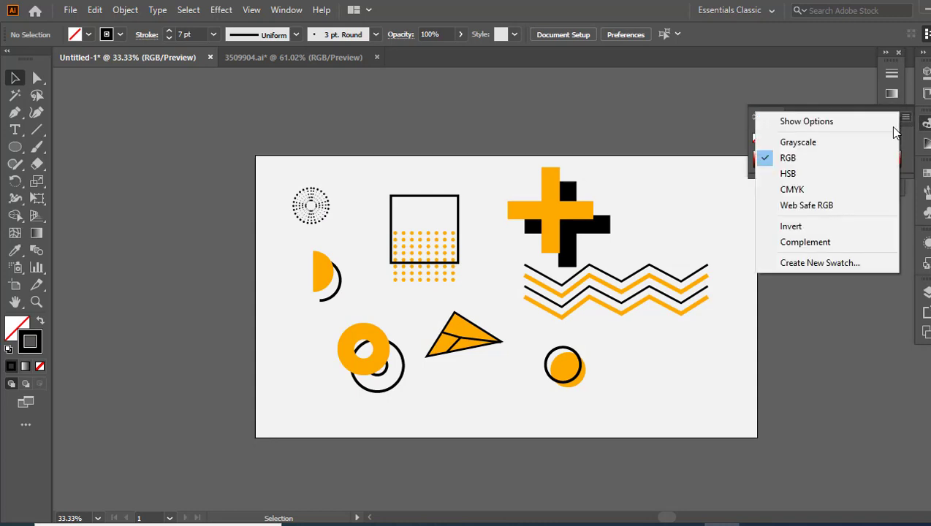
left_click(879, 337)
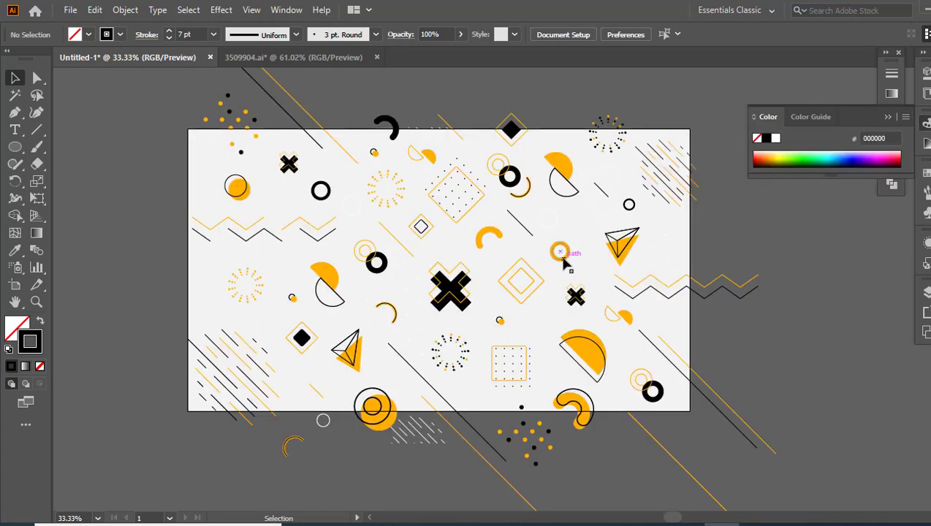
- Draw a rectangle covering the entire artboard over the pattern and swap its black stroke into a solid black fill
left_click(18, 152)
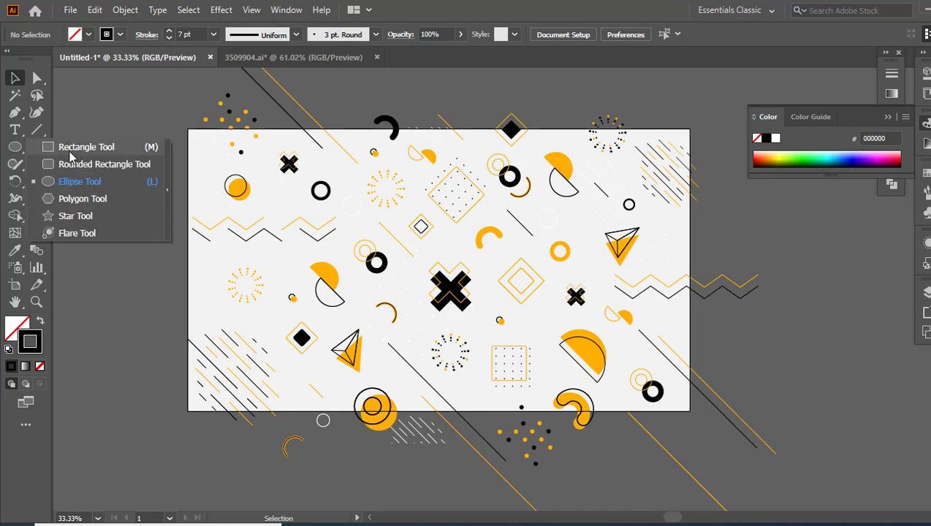
left_click(84, 147)
left_click_drag(189, 130, 690, 410)
left_click(14, 78)
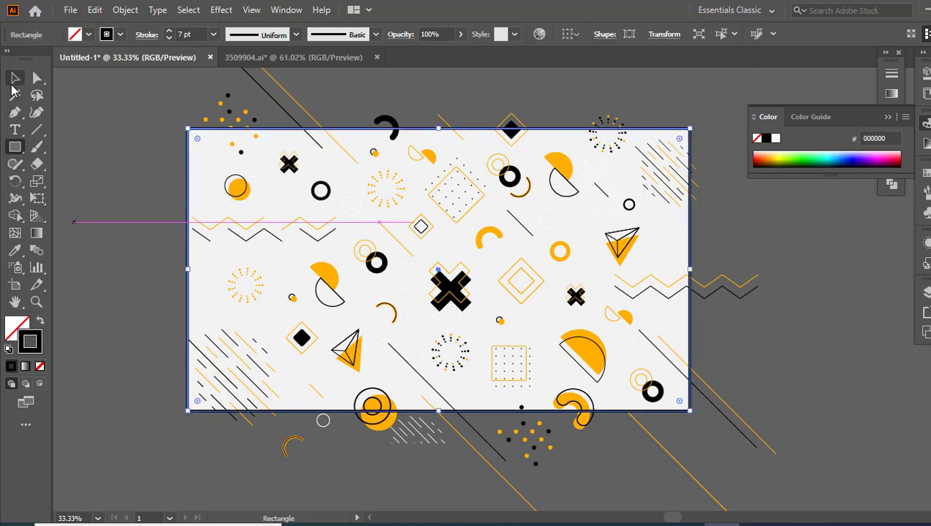
left_click(40, 322)
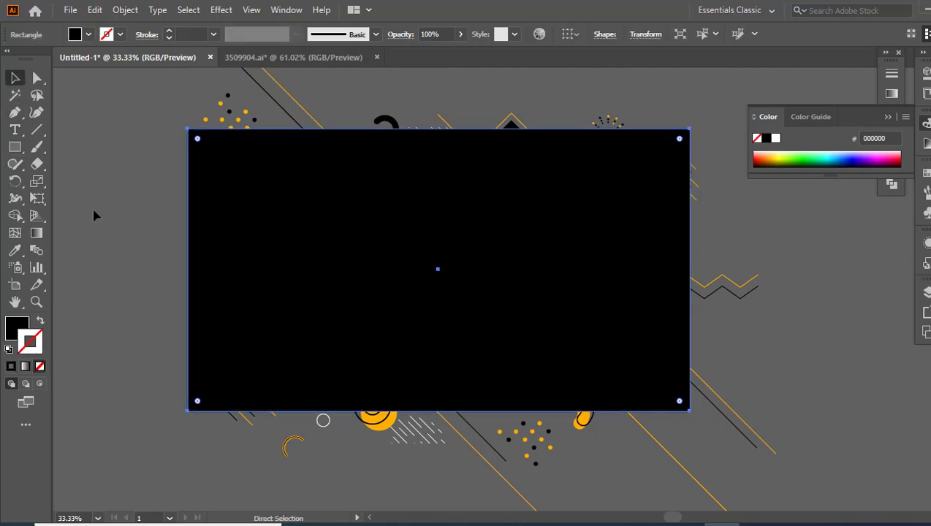
- Clip all the artwork to the artboard-sized rectangle with a clipping mask
key("ctrl+a")
right_click(431, 165)
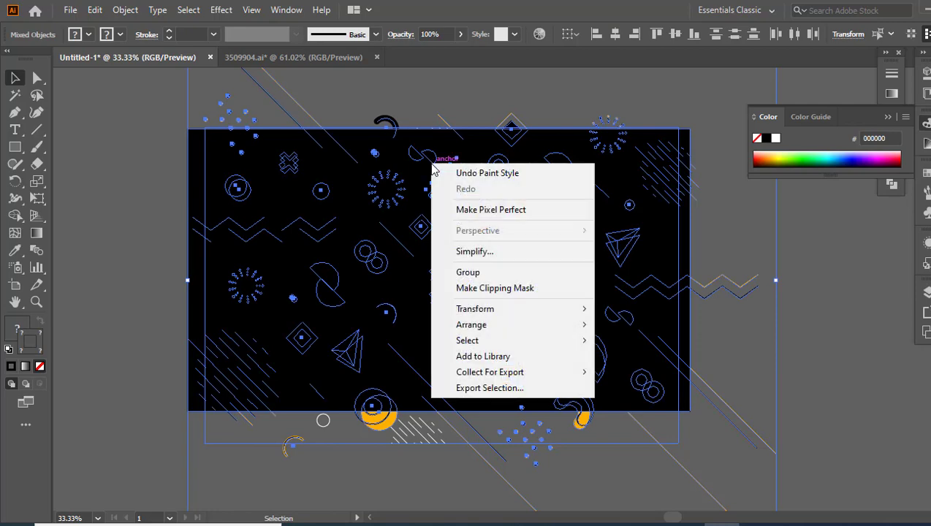
left_click(487, 287)
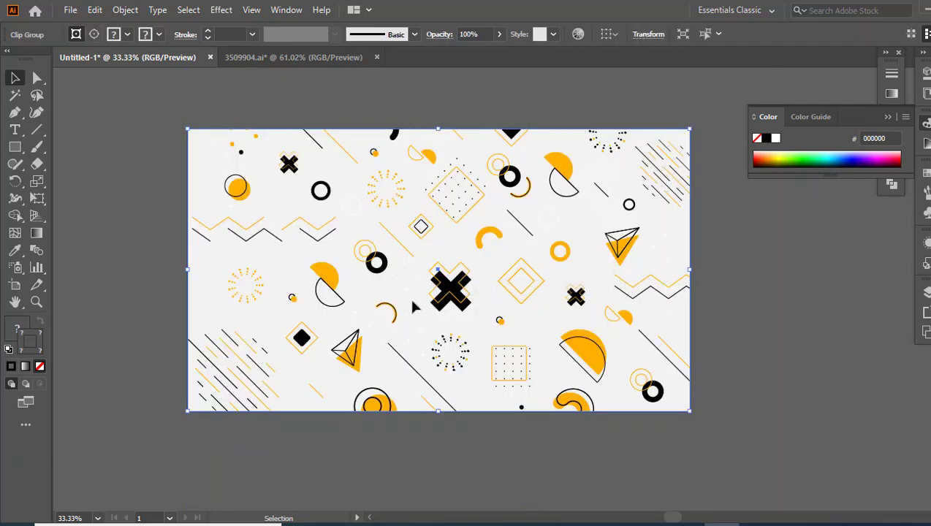
left_click(722, 301)
- Examine the clipped pattern at 50% zoom with the whole artboard in view and the Color panel collapsed
key("z")
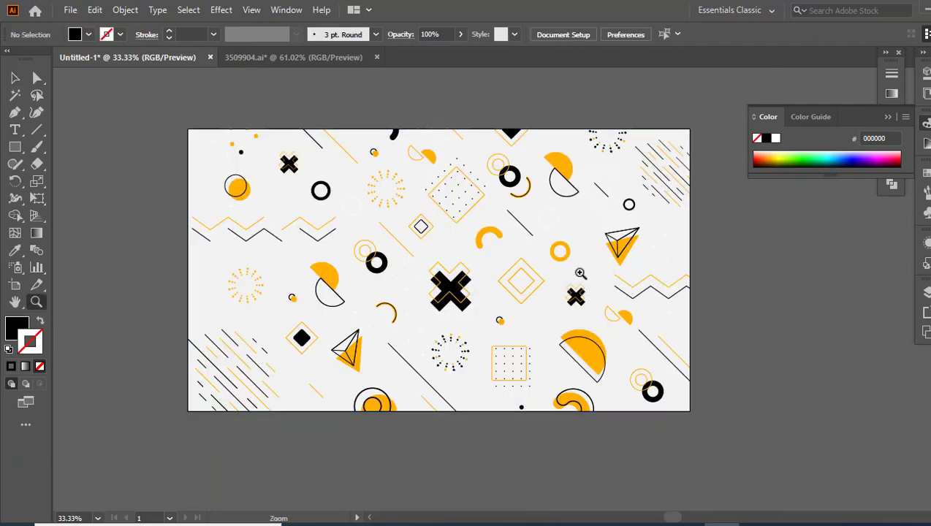
left_click(555, 272, "alt")
left_click(460, 273)
left_click(468, 291)
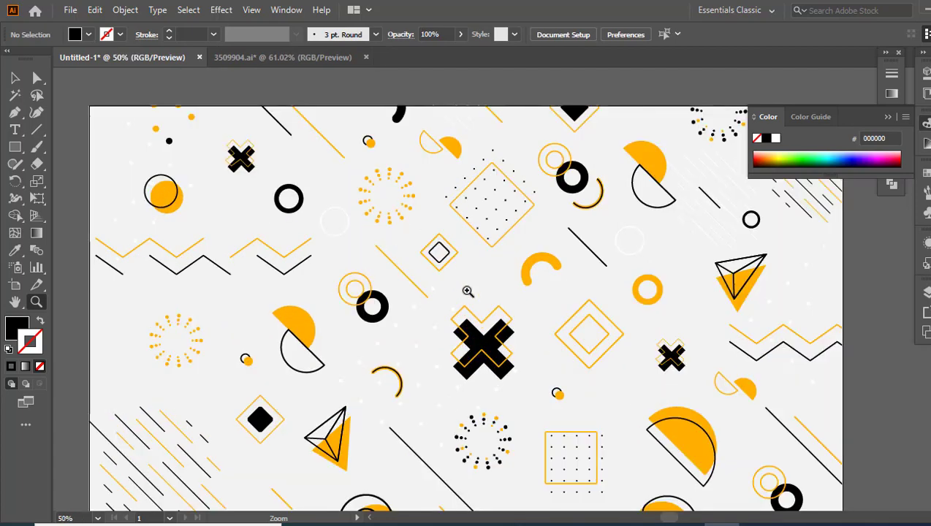
key("space")
left_click_drag(468, 291, 460, 275)
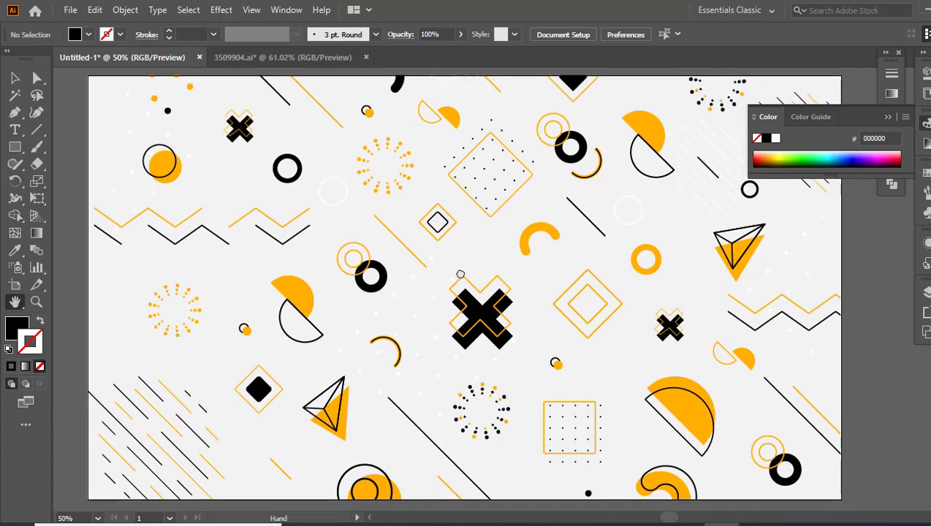
left_click(886, 117)
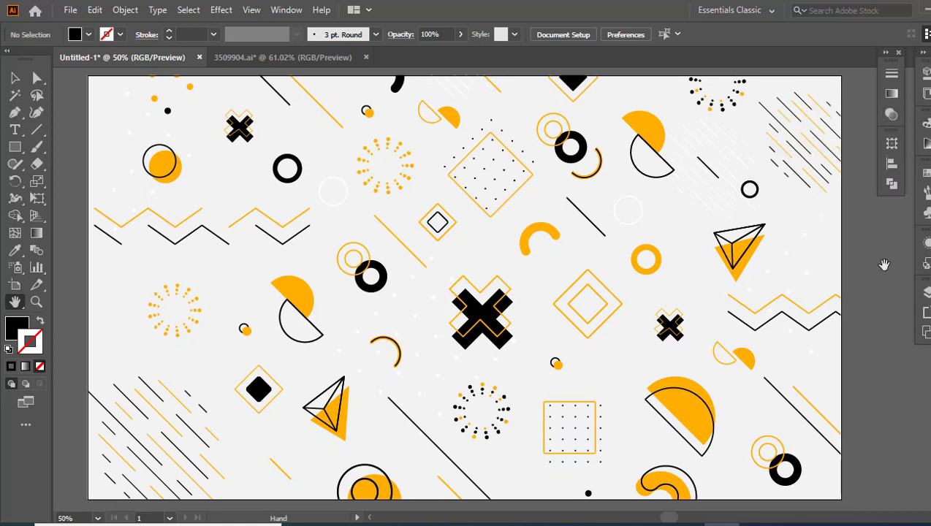